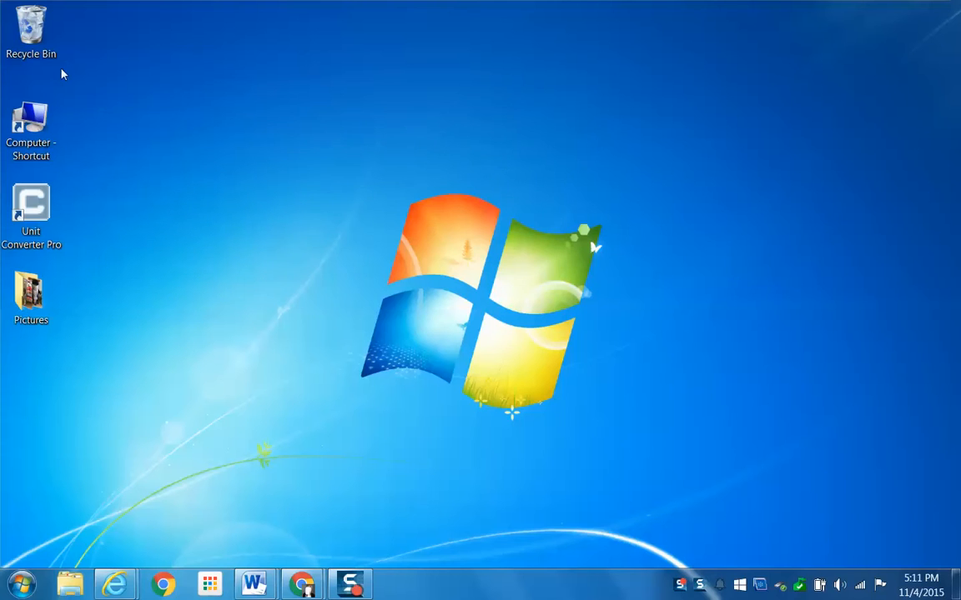
Switch the desktop icons to the large size.
right_click(37, 32)
mouse_move(35, 296)
right_click(304, 161)
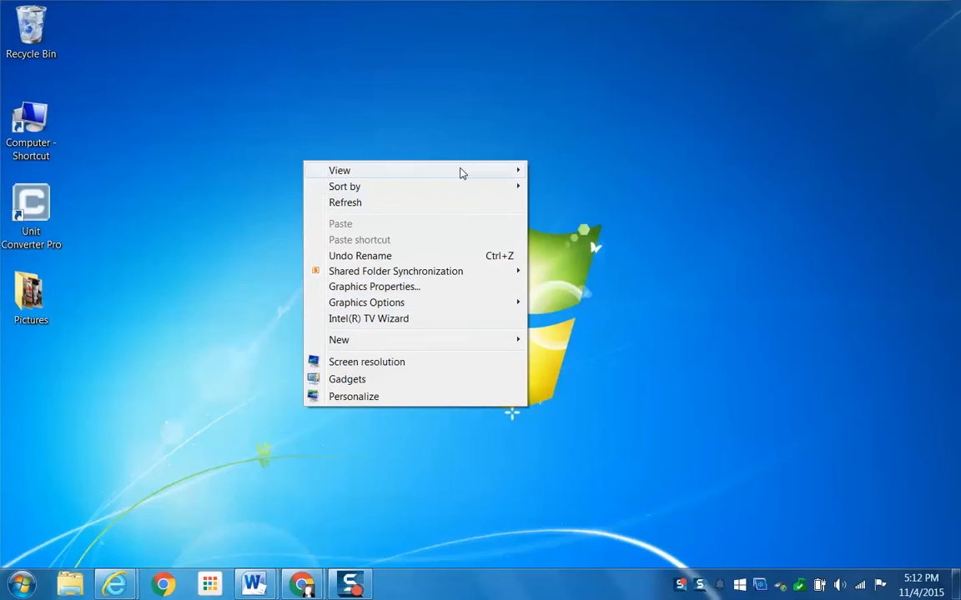
mouse_move(461, 172)
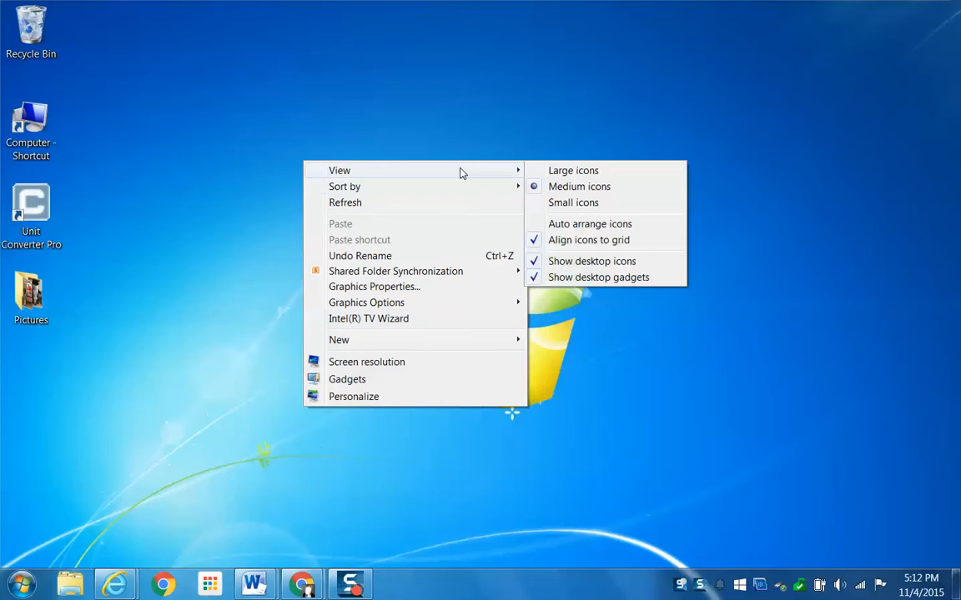
click(554, 172)
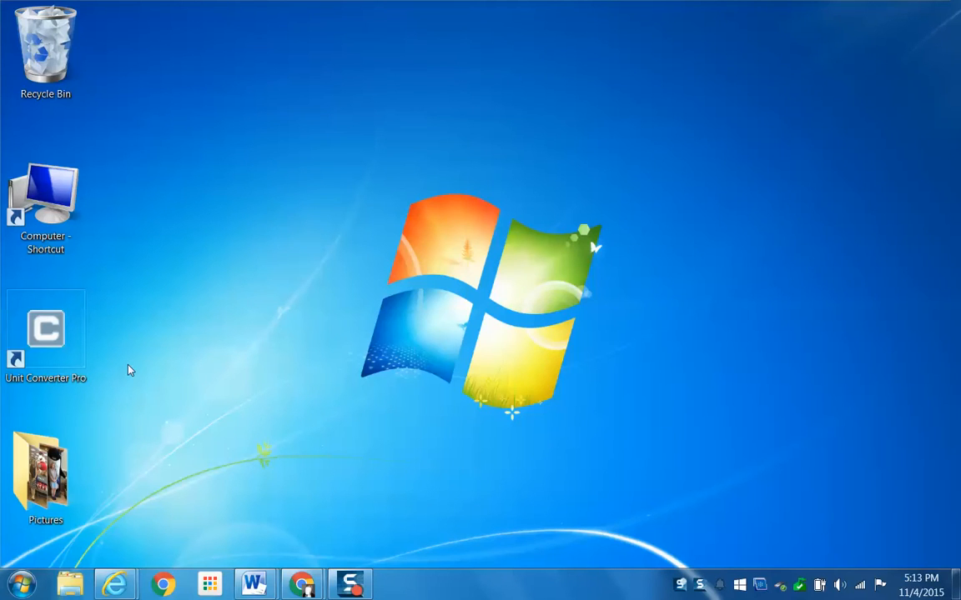
Return the desktop icons from large to medium size.
right_click(296, 174)
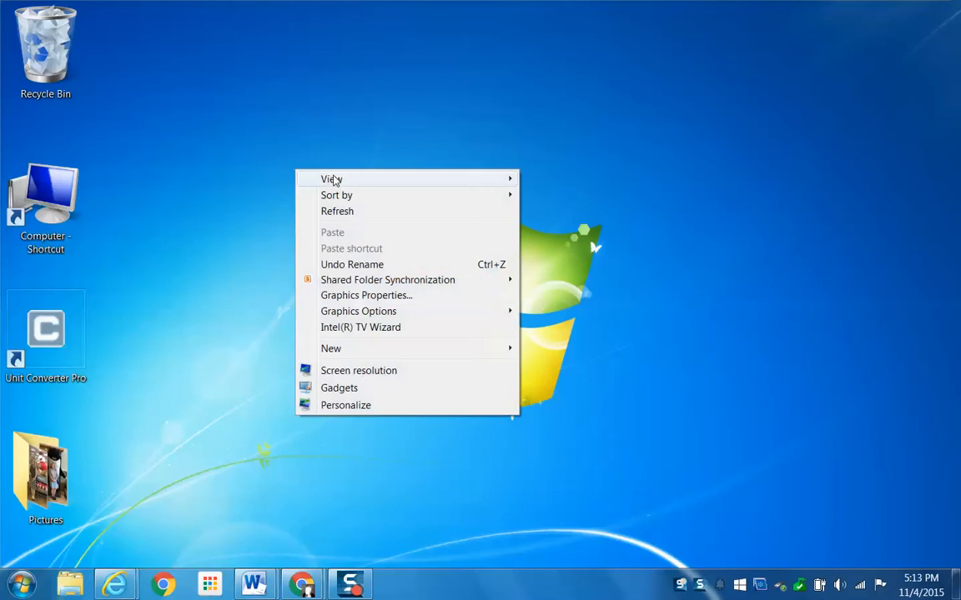
mouse_move(513, 178)
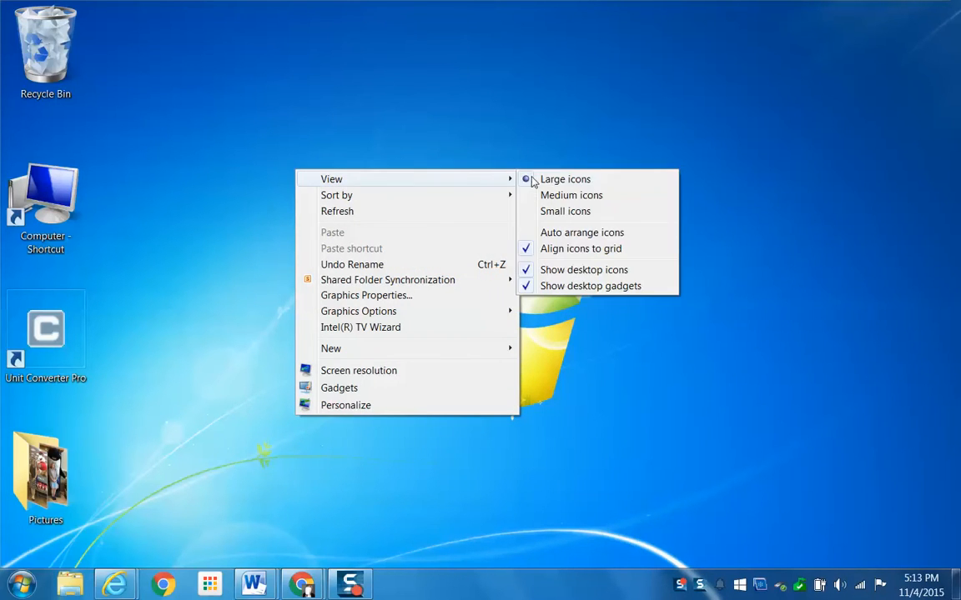
click(549, 196)
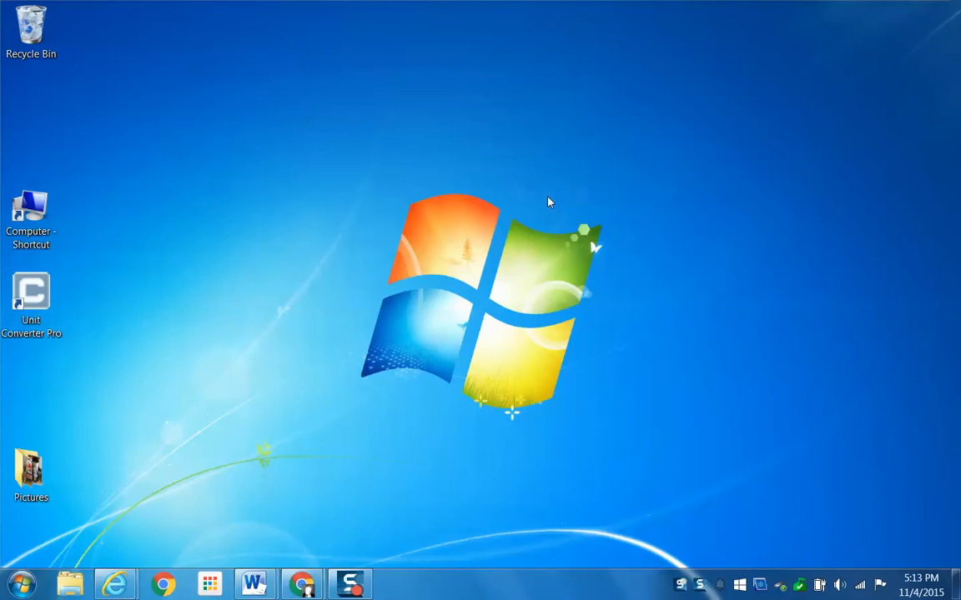
Switch the desktop icons to the small size.
right_click(332, 171)
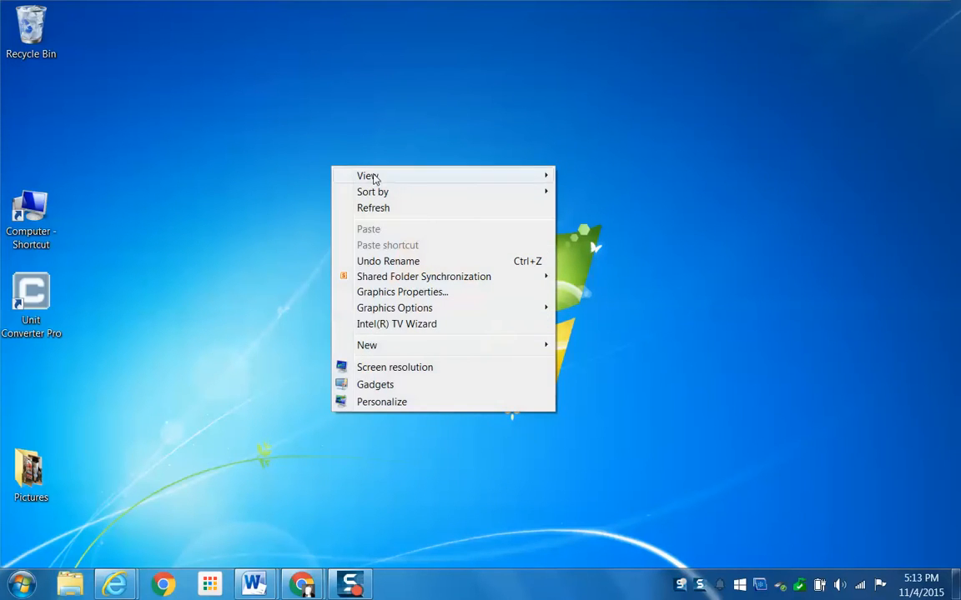
mouse_move(385, 178)
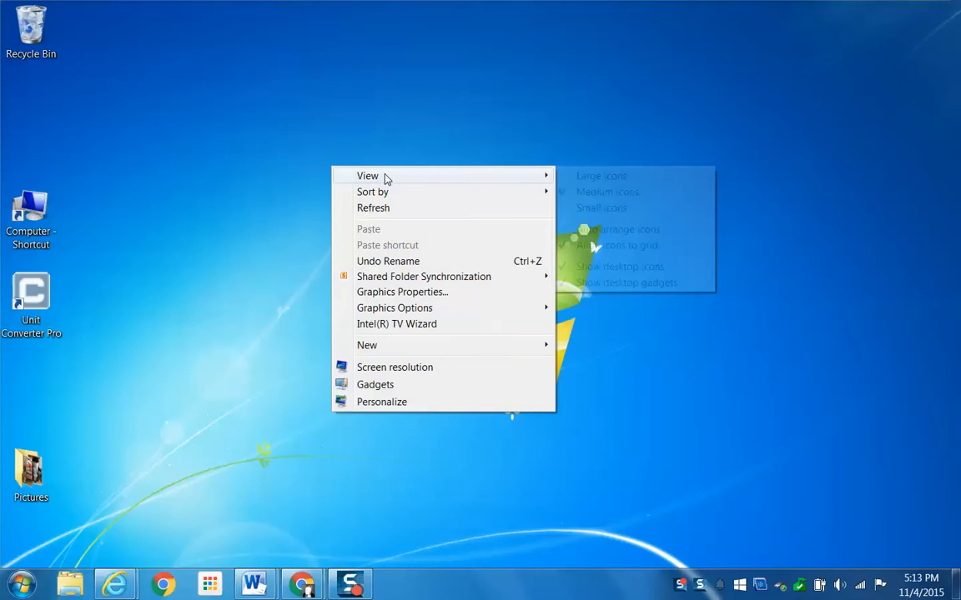
click(617, 245)
Move the Computer shortcut, Unit Converter Pro and Pictures icons up into a compact column directly beneath the Recycle Bin.
drag(39, 213, 39, 60)
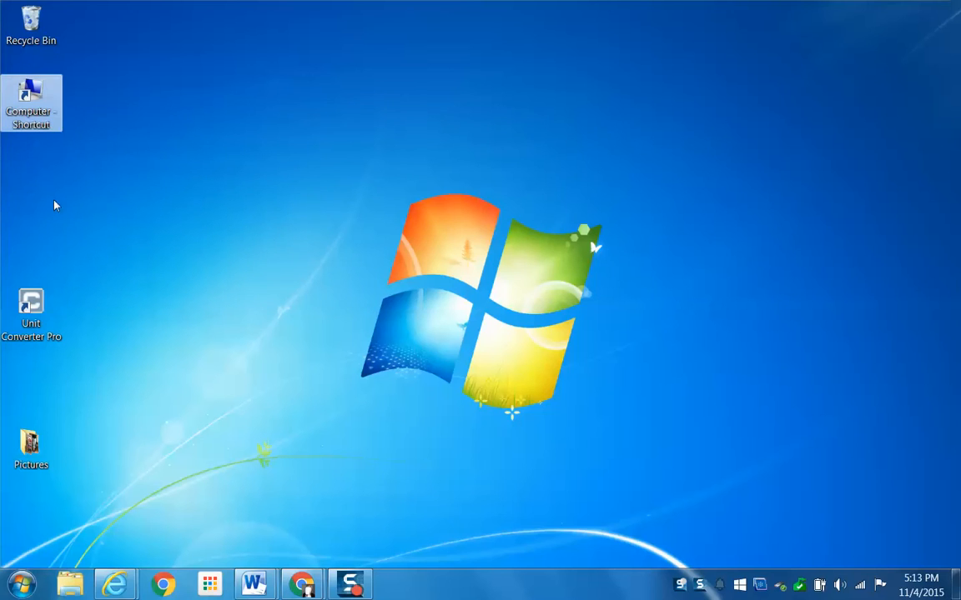
drag(31, 302, 39, 184)
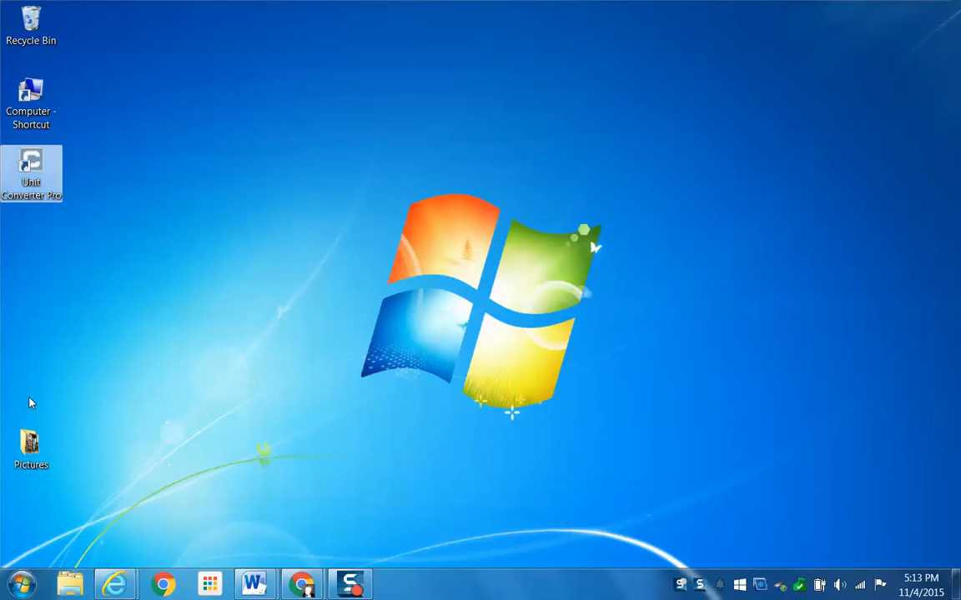
drag(29, 442, 35, 237)
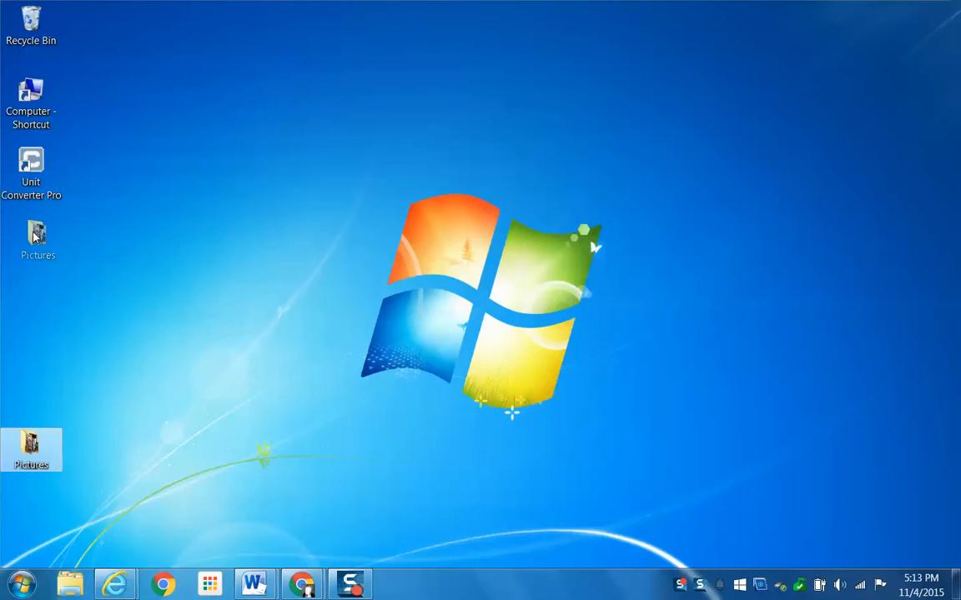
drag(34, 237, 35, 238)
click(31, 169)
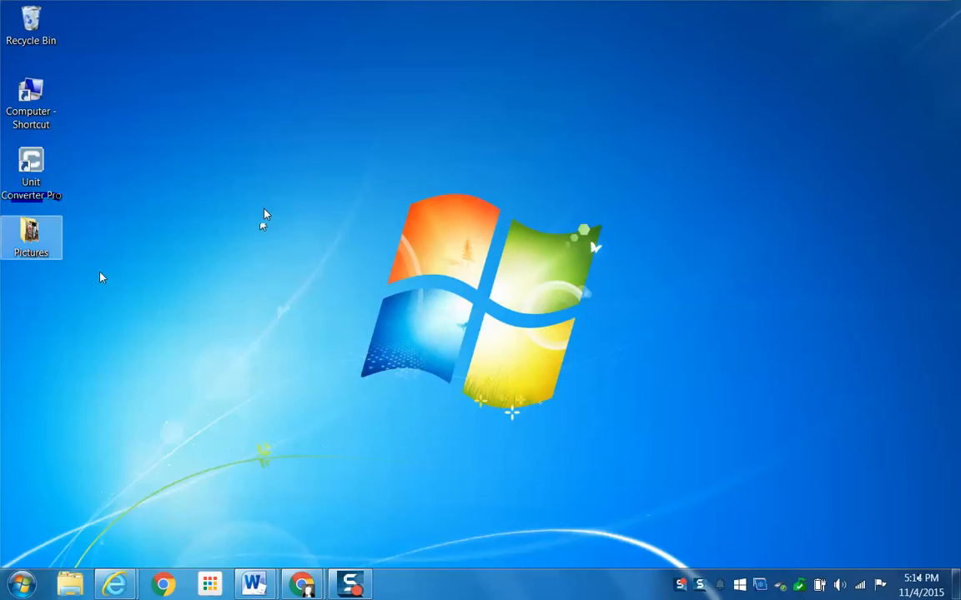
Set the rearranged desktop icons to the medium size.
right_click(264, 209)
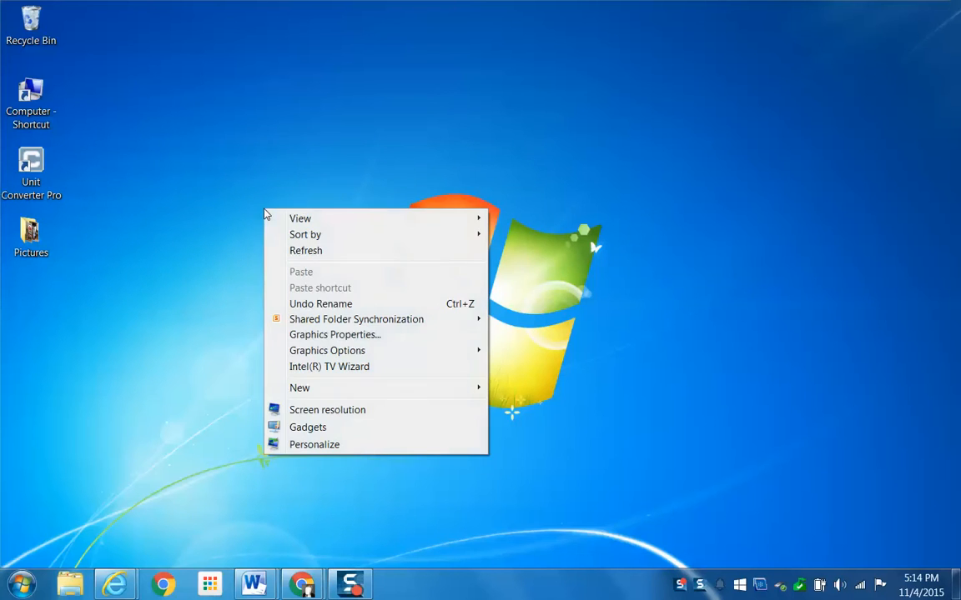
mouse_move(410, 219)
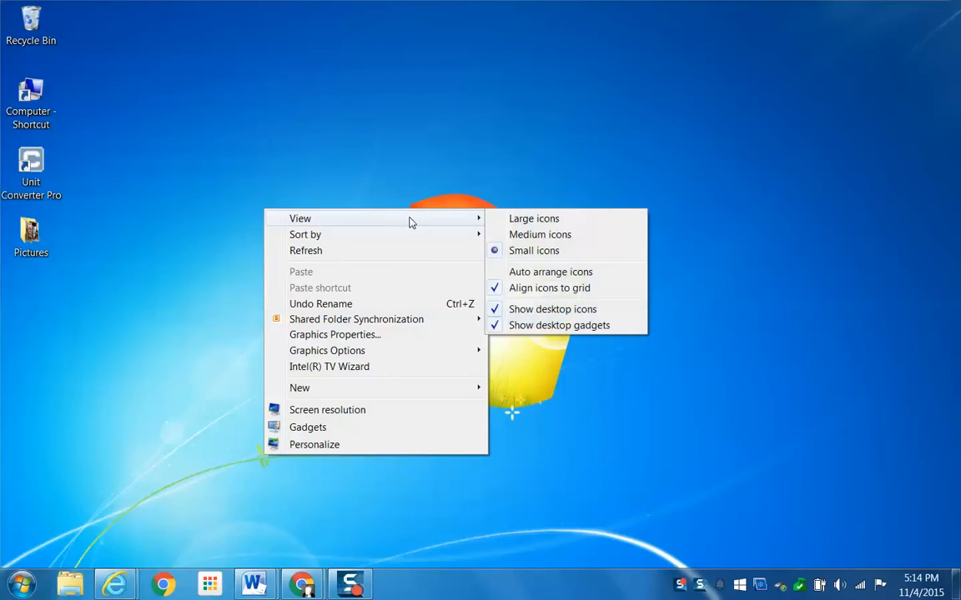
click(535, 237)
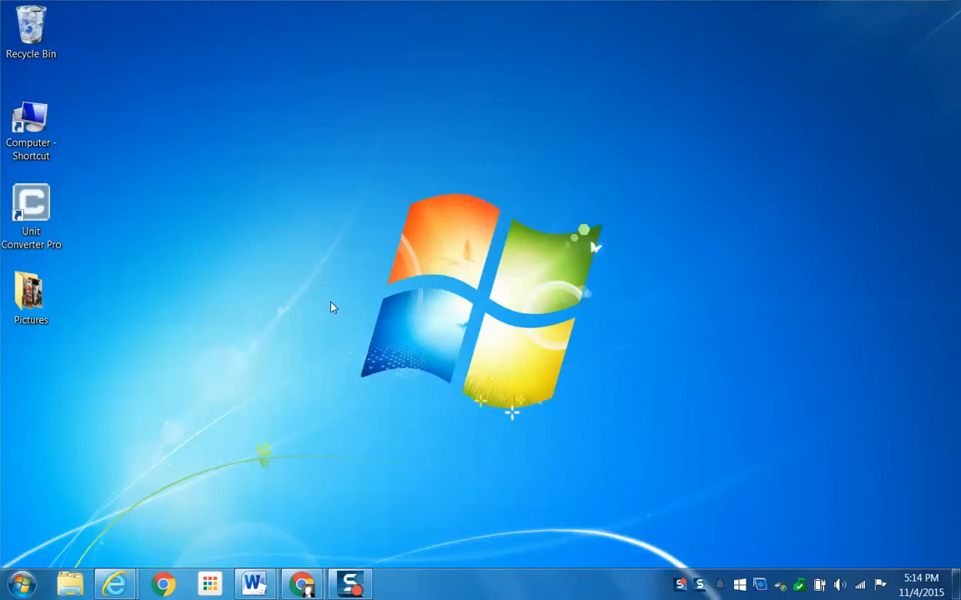
right_click(254, 211)
mouse_move(349, 227)
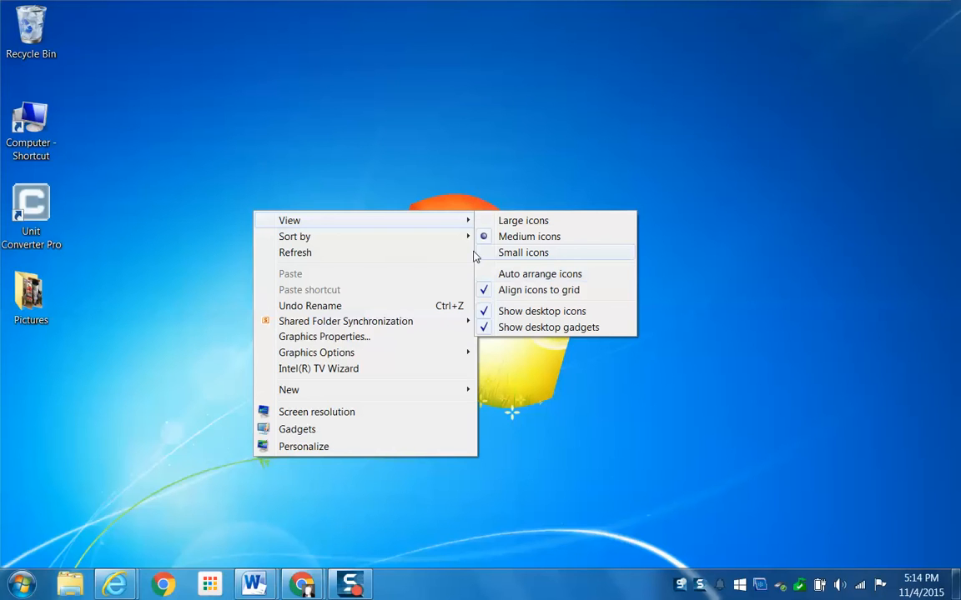
mouse_move(455, 237)
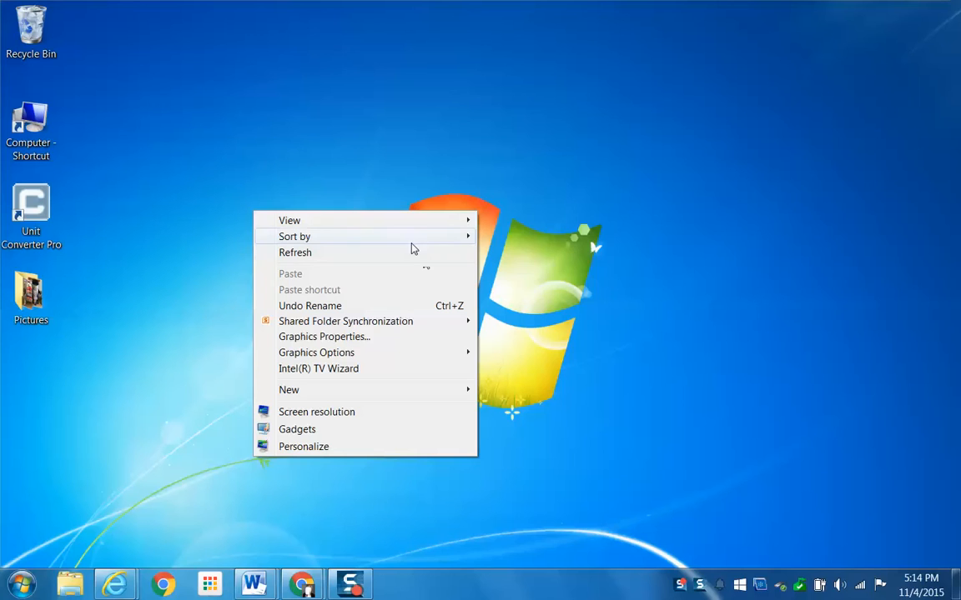
click(126, 161)
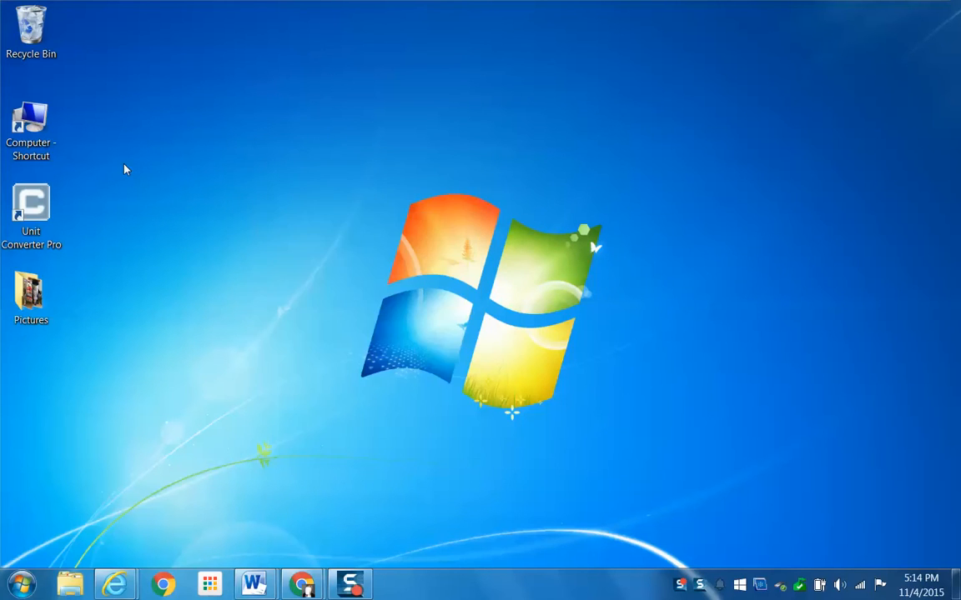
Apply the Unsaved Theme with the dog photo from My Themes in the desktop personalization settings and close the settings window.
right_click(277, 190)
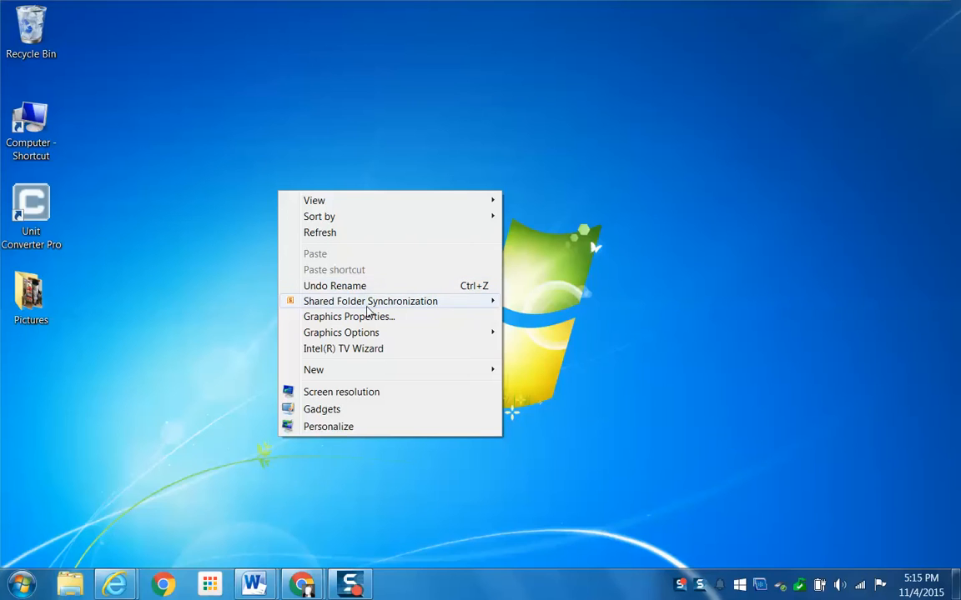
mouse_move(367, 307)
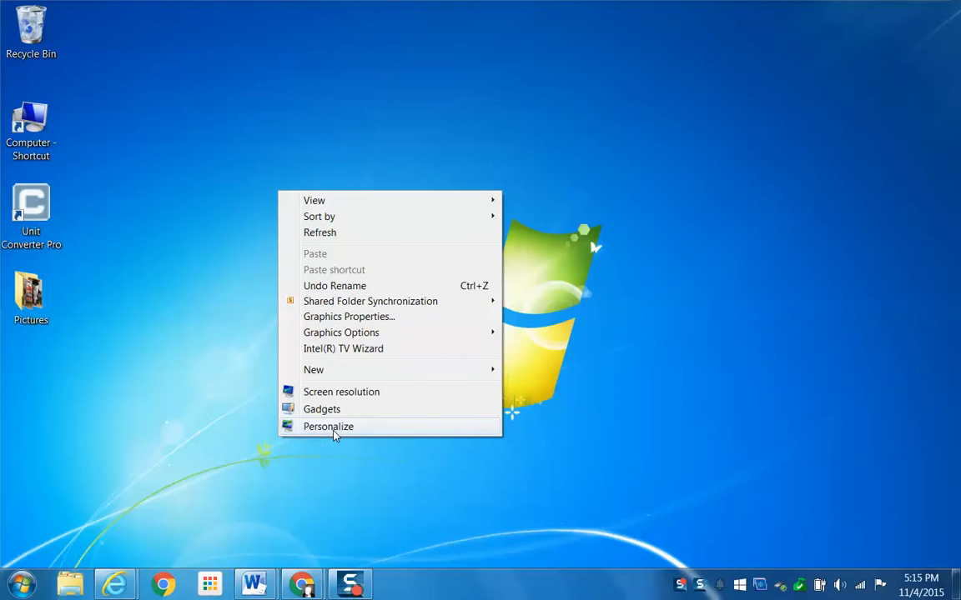
click(333, 428)
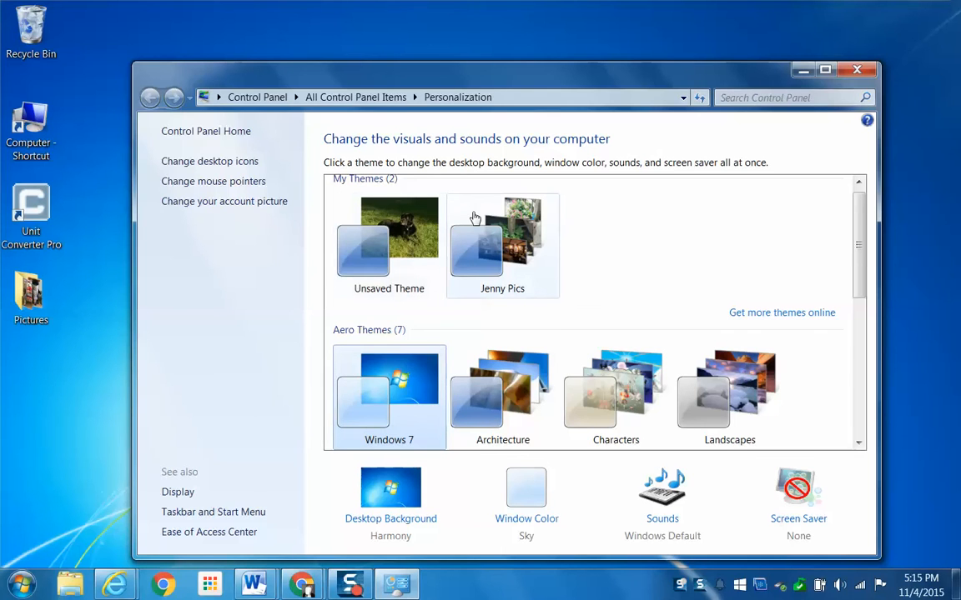
click(400, 230)
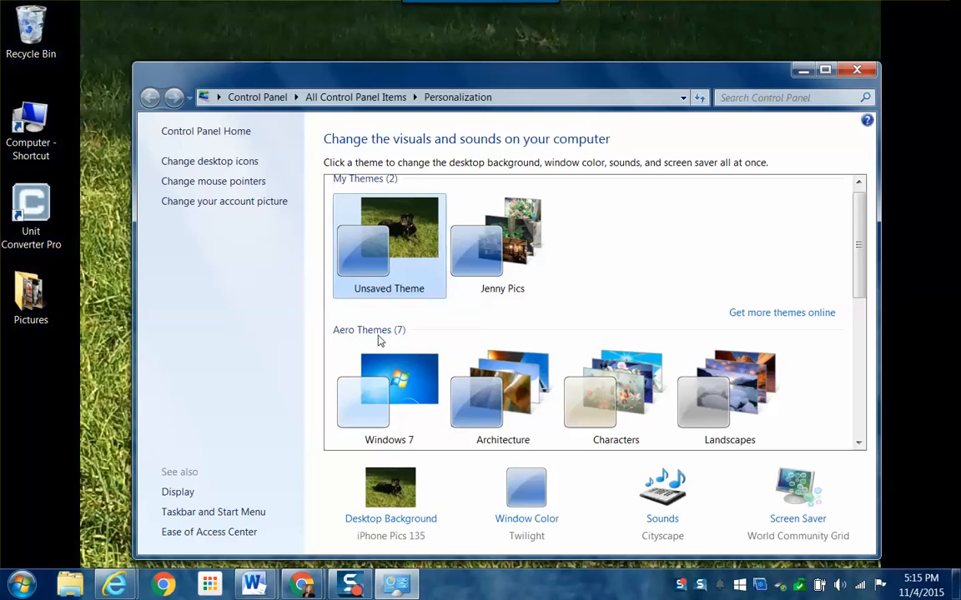
scroll(429, 484, down, 1)
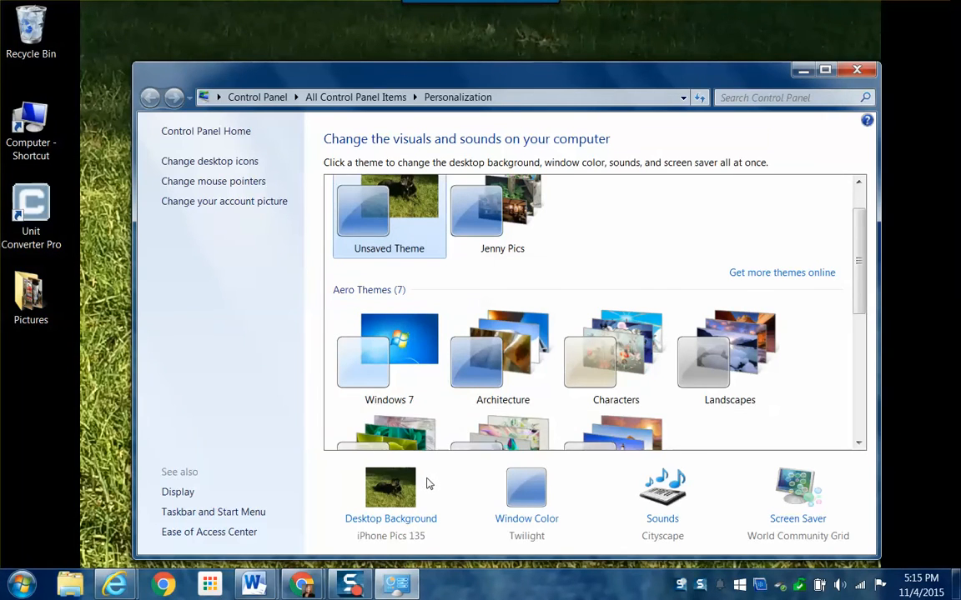
scroll(431, 486, up, 1)
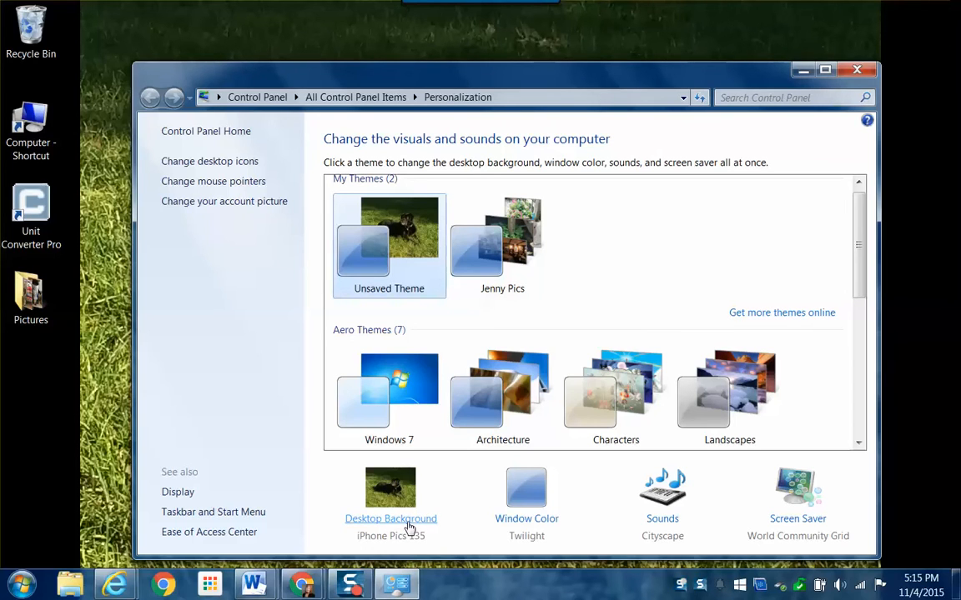
click(855, 74)
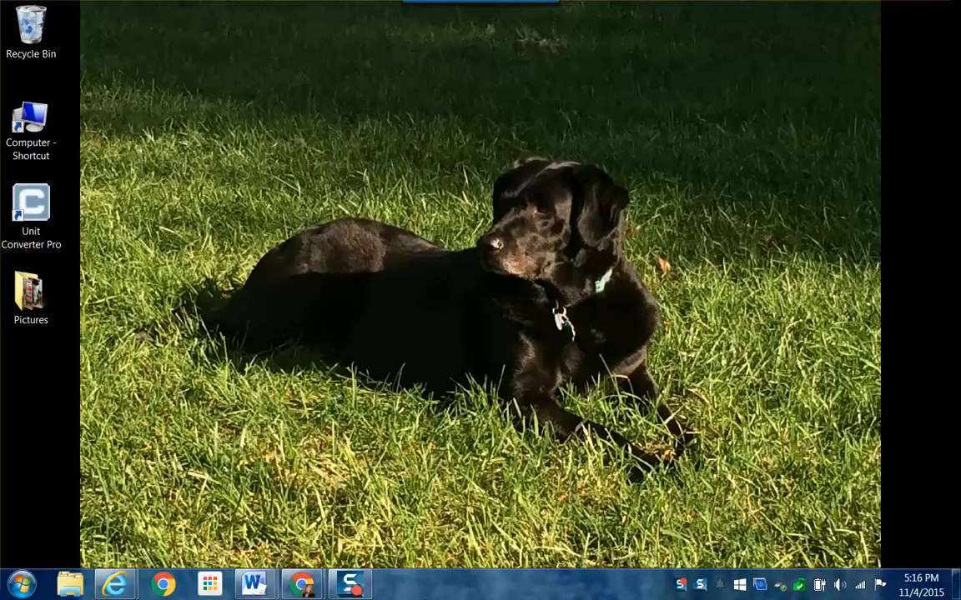
right_click(435, 593)
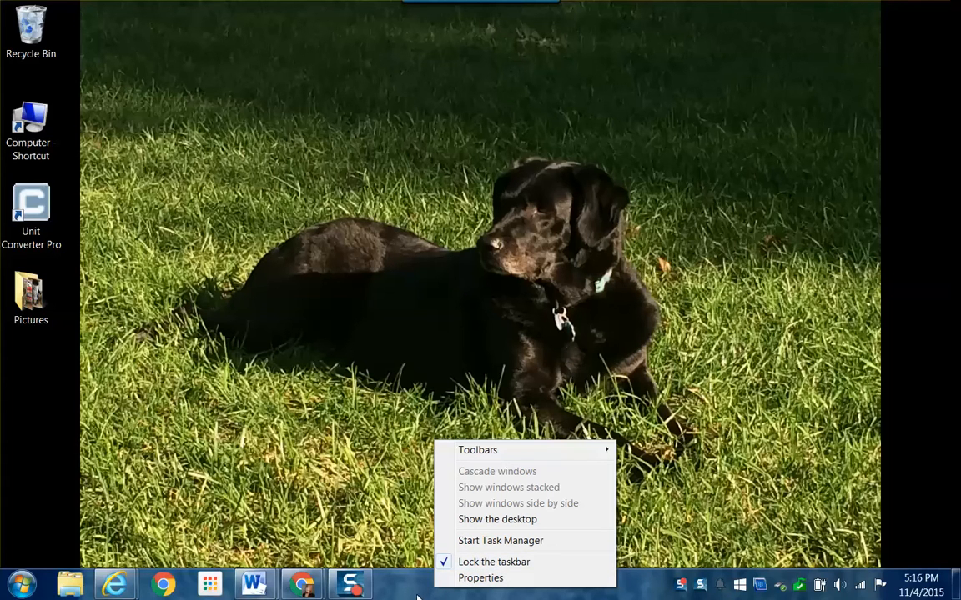
click(364, 519)
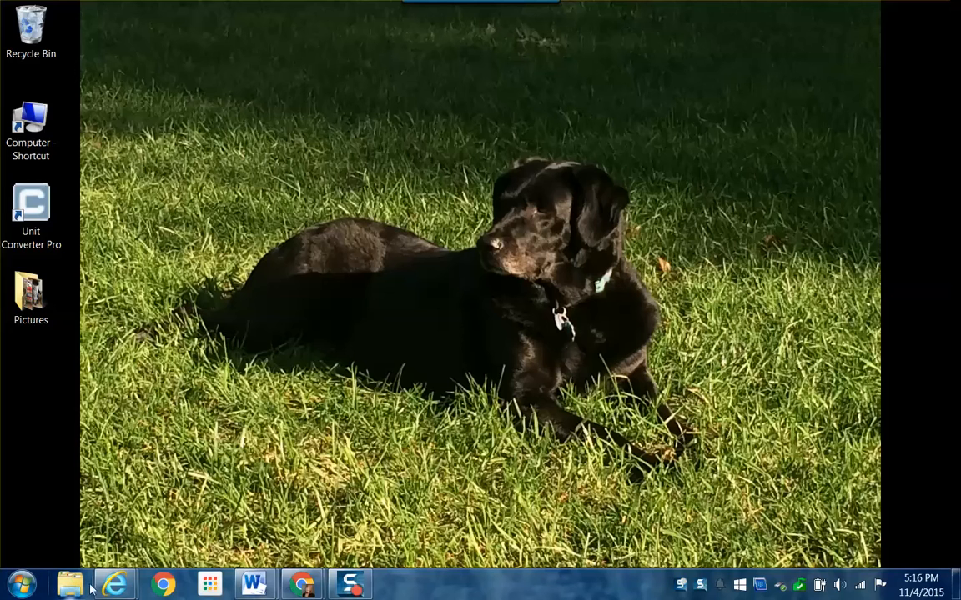
mouse_move(119, 588)
mouse_move(308, 588)
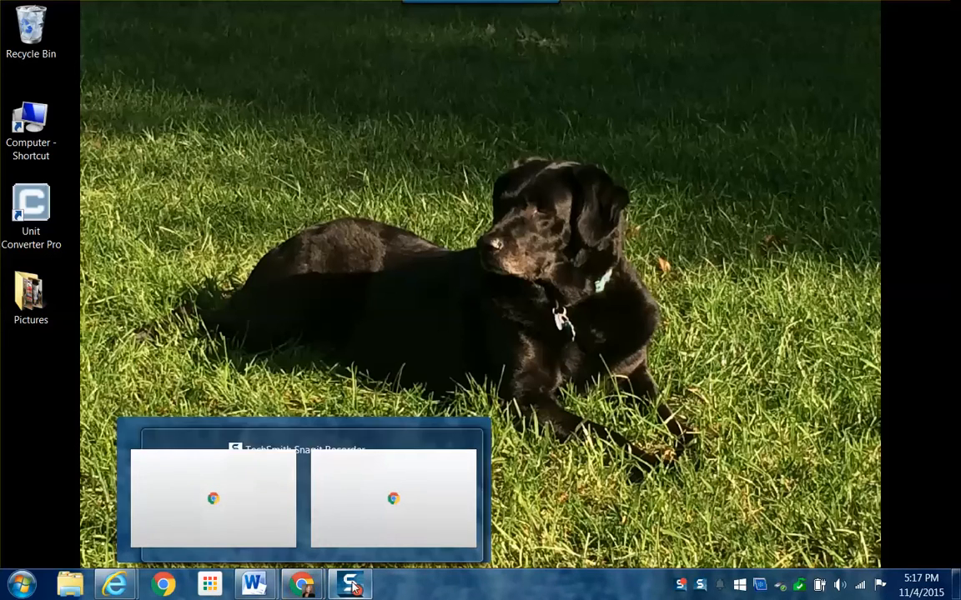
mouse_move(354, 588)
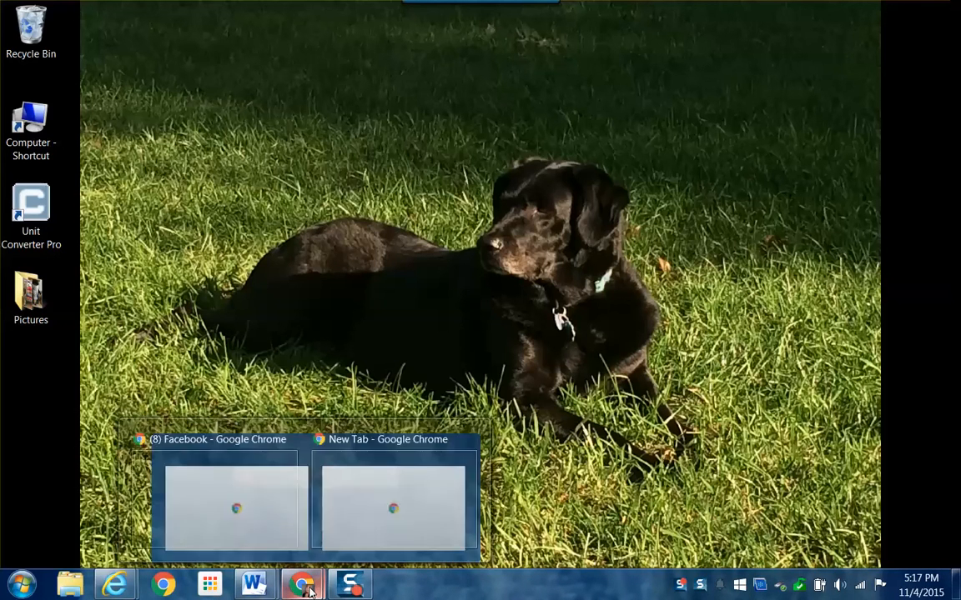
mouse_move(265, 592)
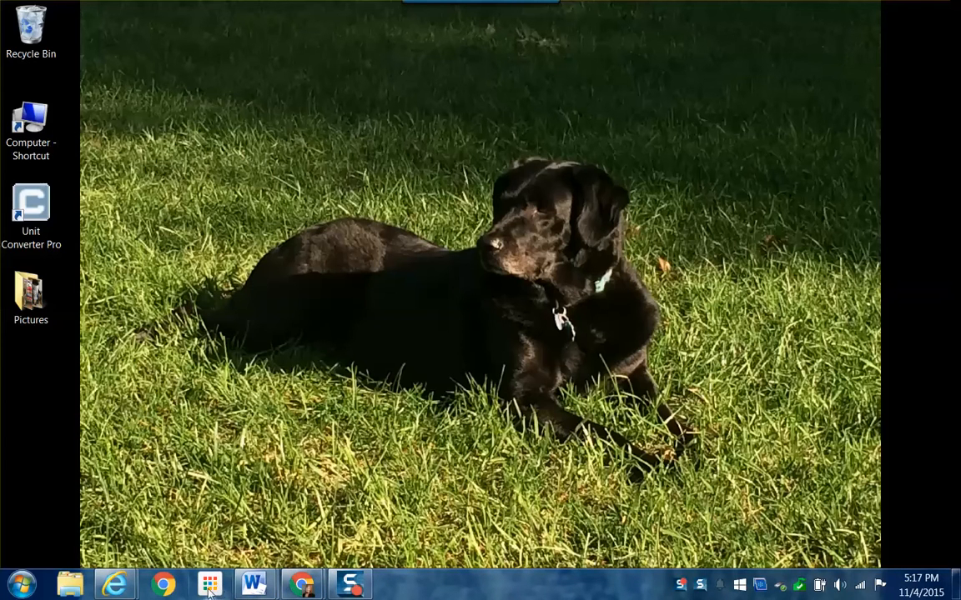
Browse the full list of installed programs, look inside the Microsoft Office folder, and return to the main program list.
click(20, 587)
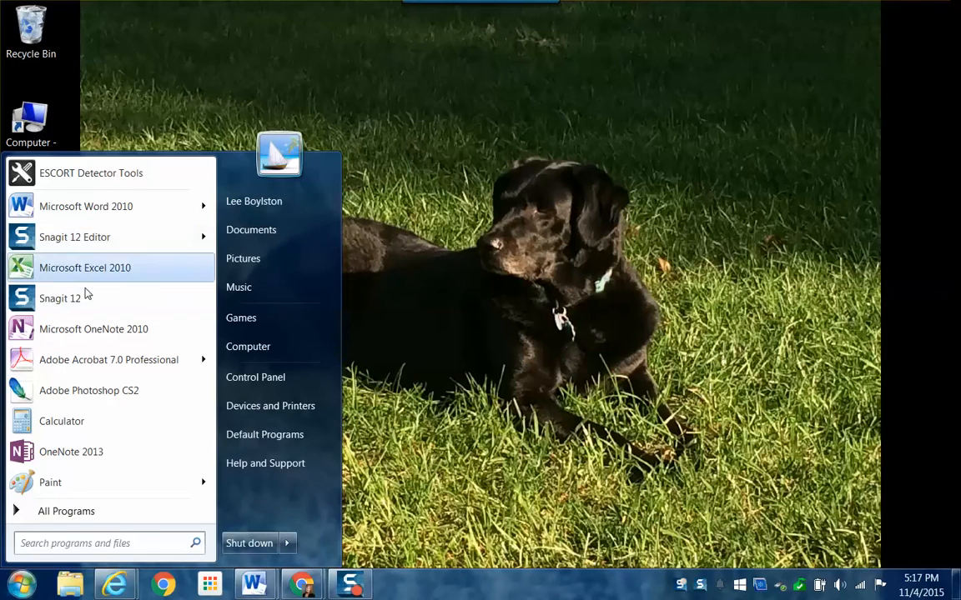
click(67, 512)
scroll(198, 338, down, 6)
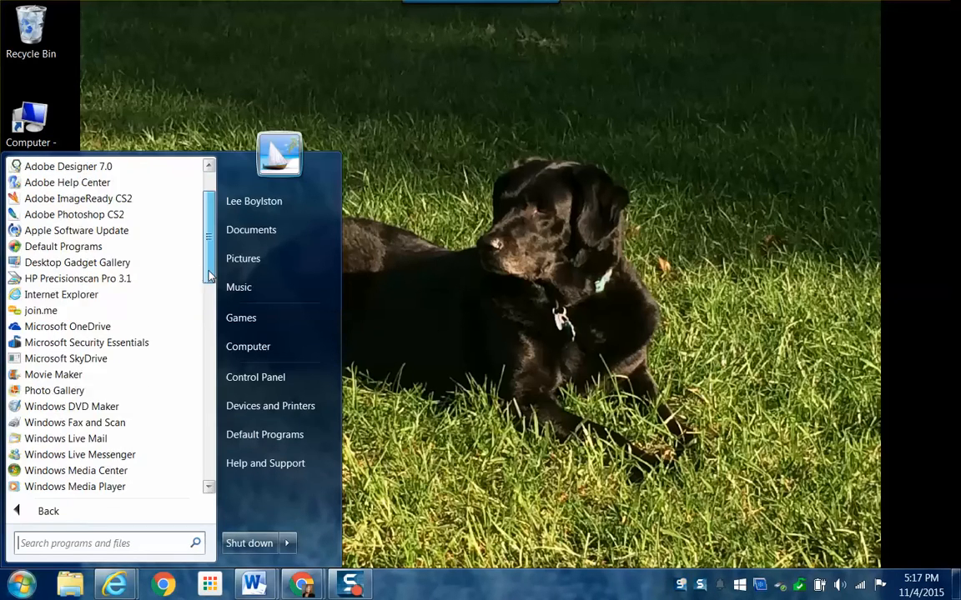
drag(199, 338, 196, 375)
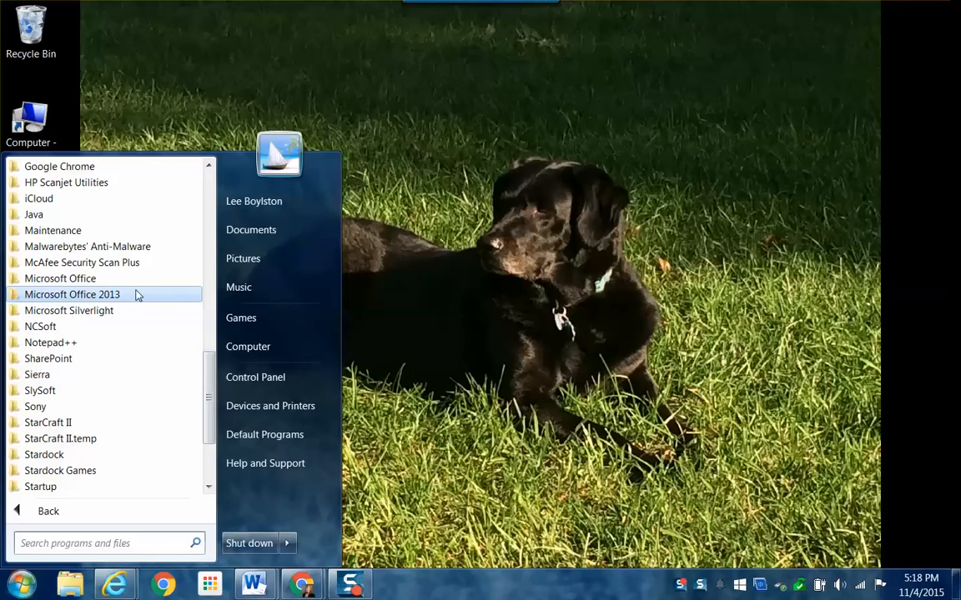
click(75, 278)
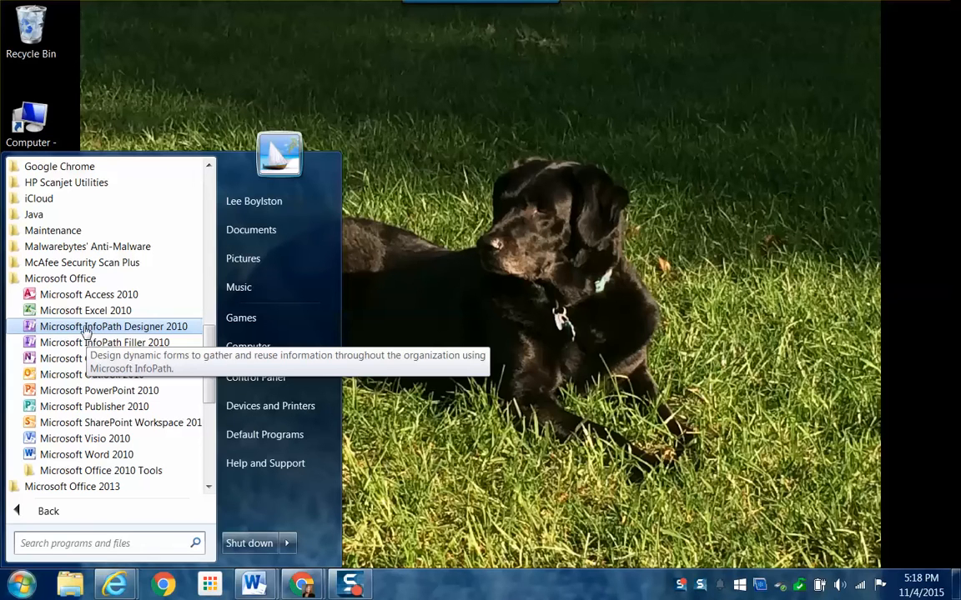
click(37, 509)
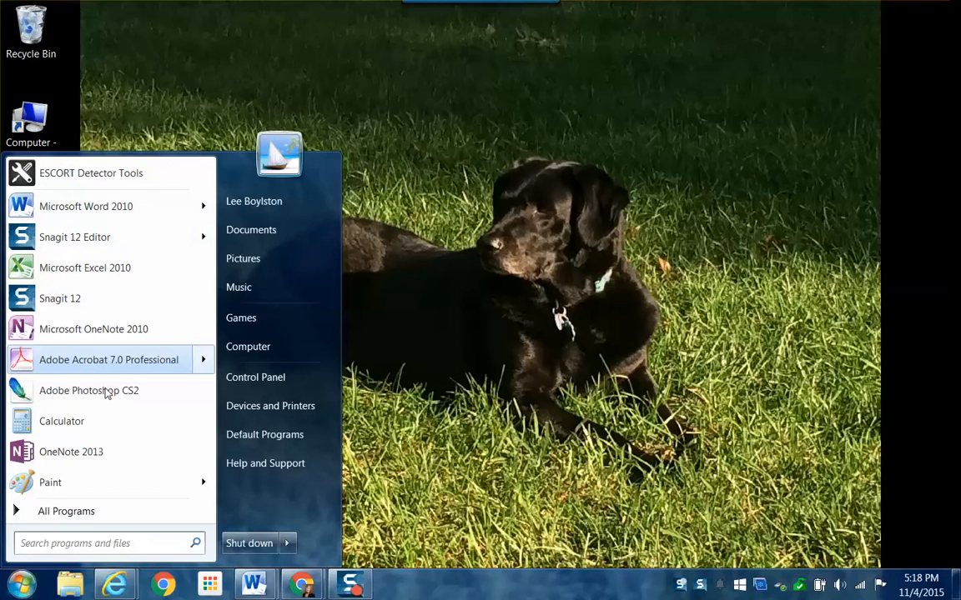
Search programs and files for "word" from the Start menu, clear the search and close the menu.
click(66, 511)
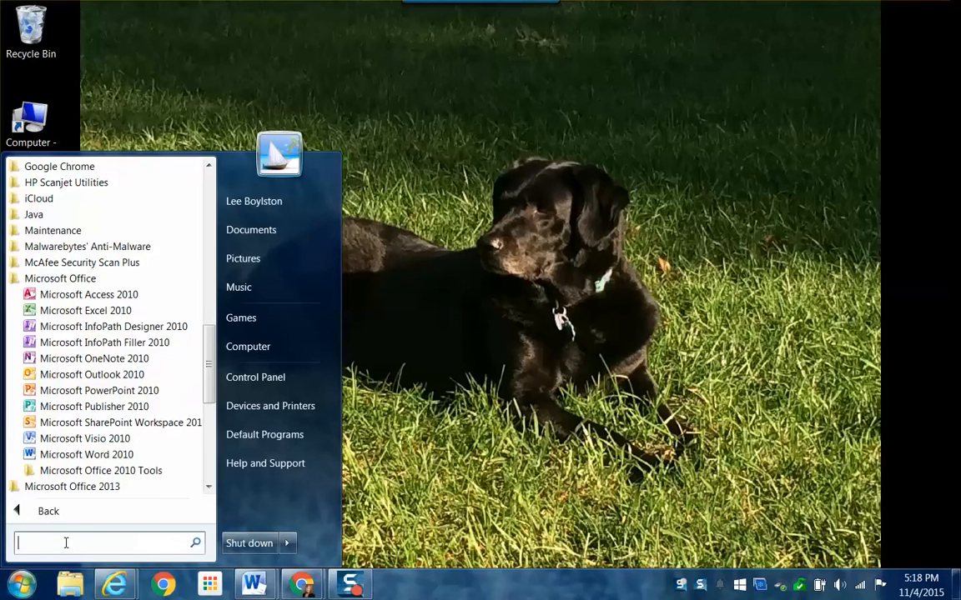
text(word)
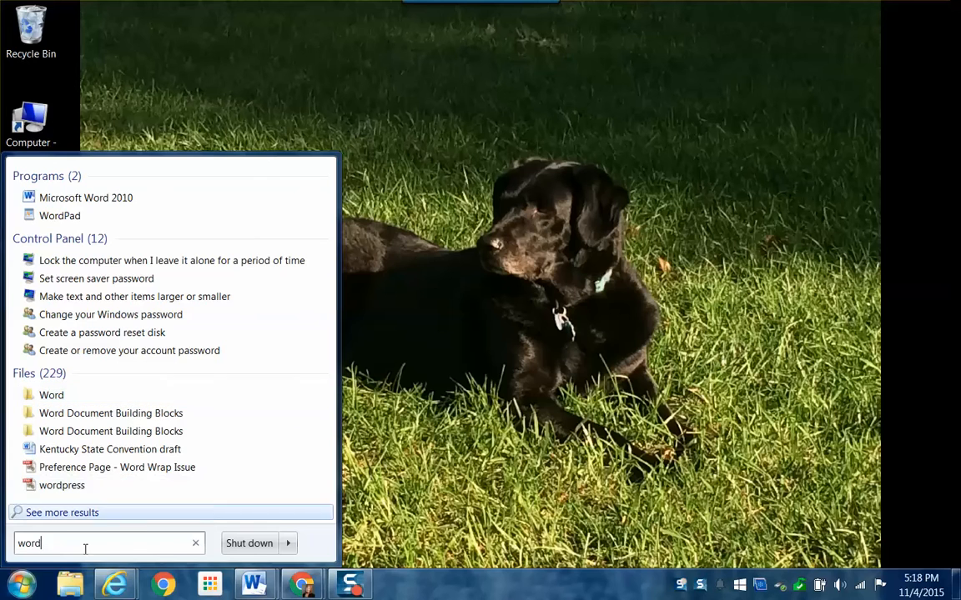
click(196, 547)
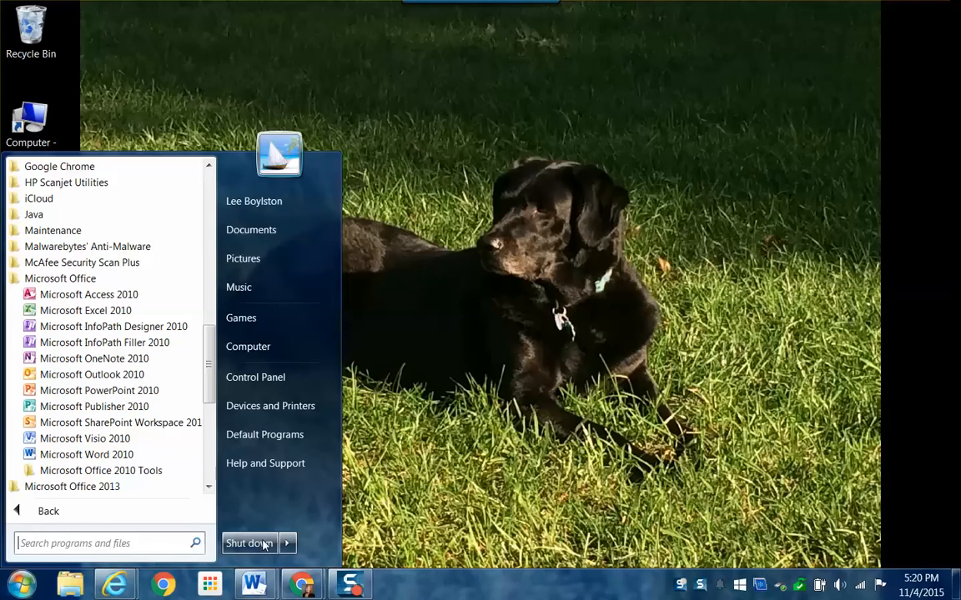
mouse_move(286, 546)
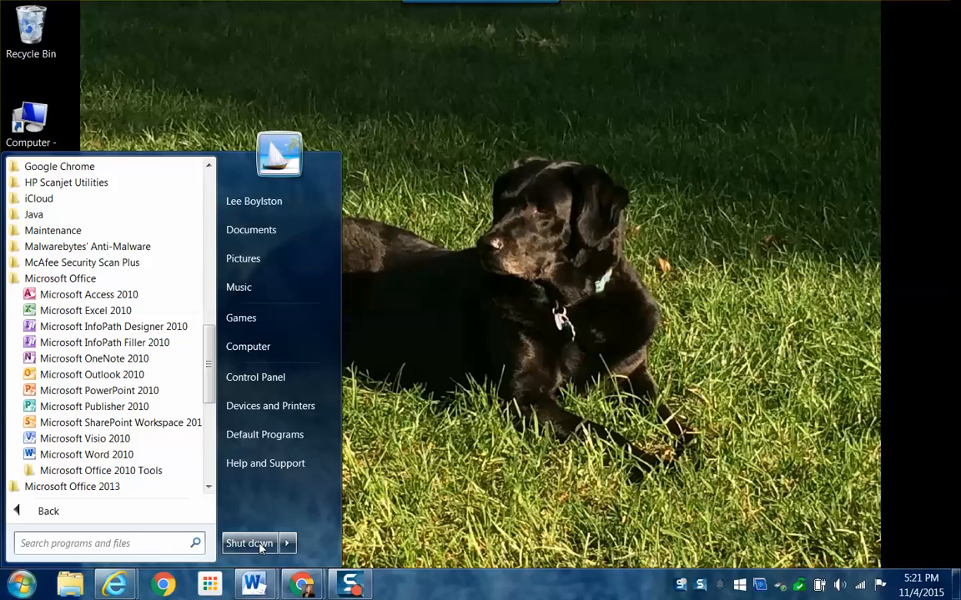
click(82, 594)
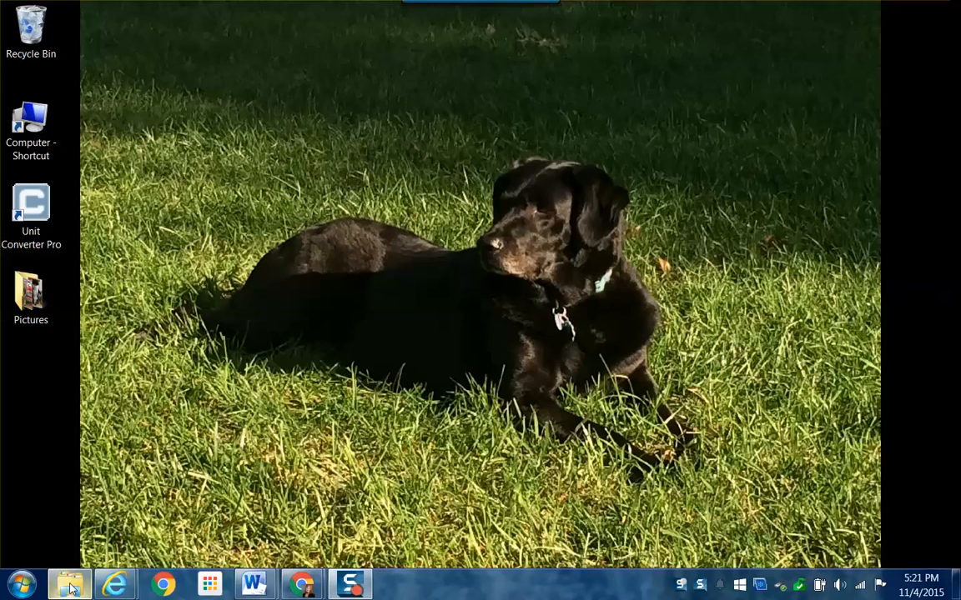
Open the file explorer's Libraries window and view the contents of the Music and Documents libraries.
click(71, 589)
scroll(245, 170, up, 1)
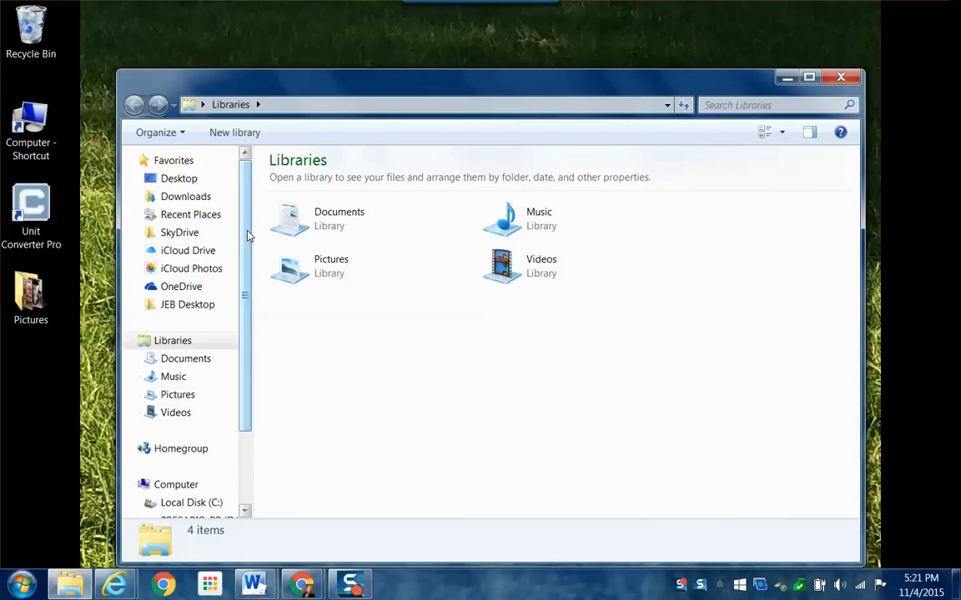
scroll(234, 334, down, 2)
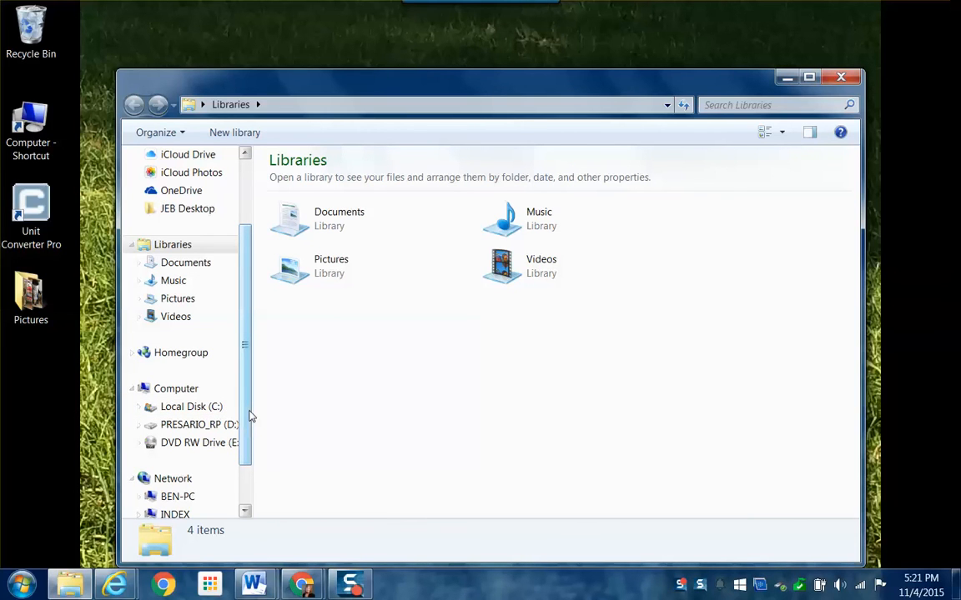
scroll(250, 417, up, 2)
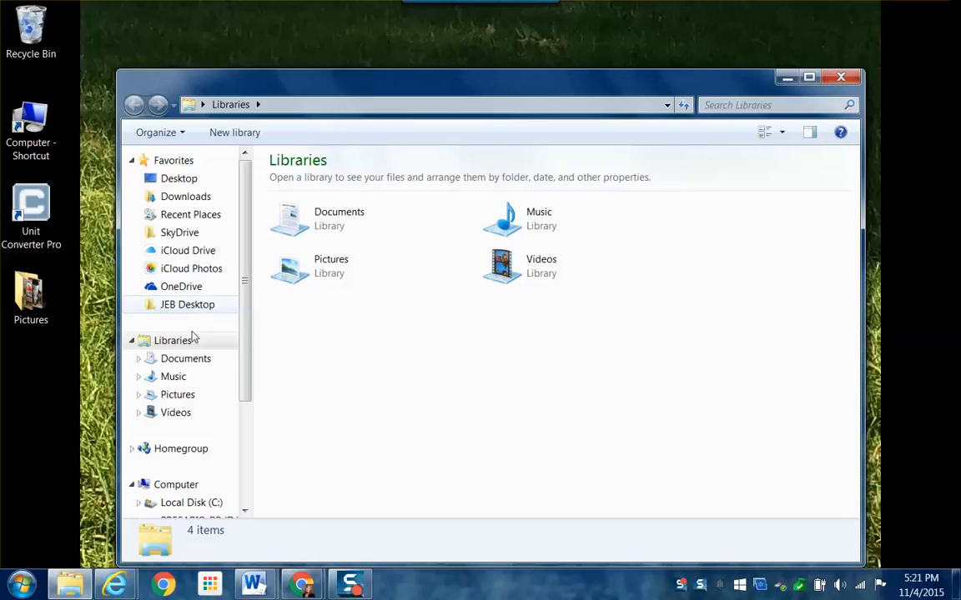
click(175, 378)
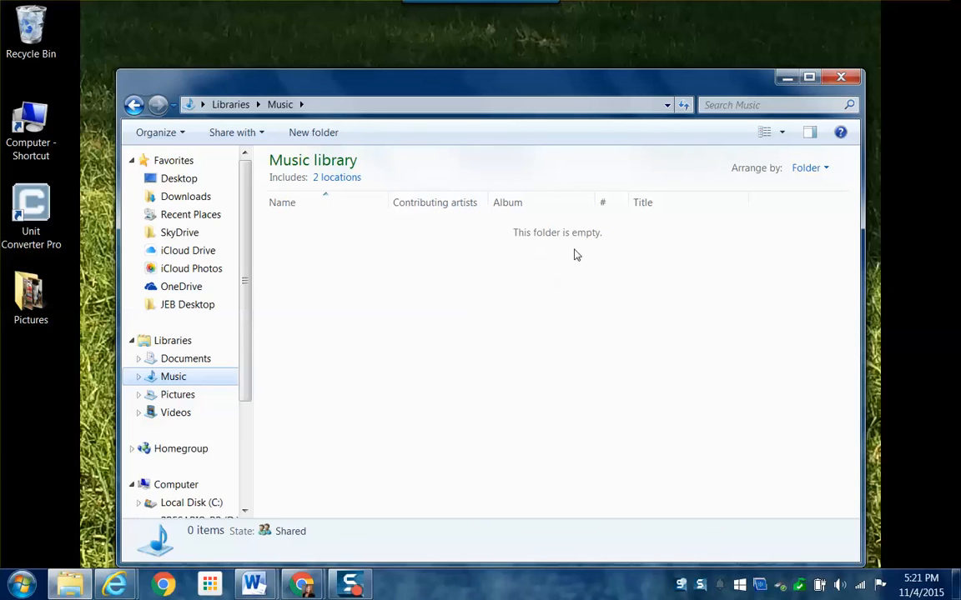
click(193, 364)
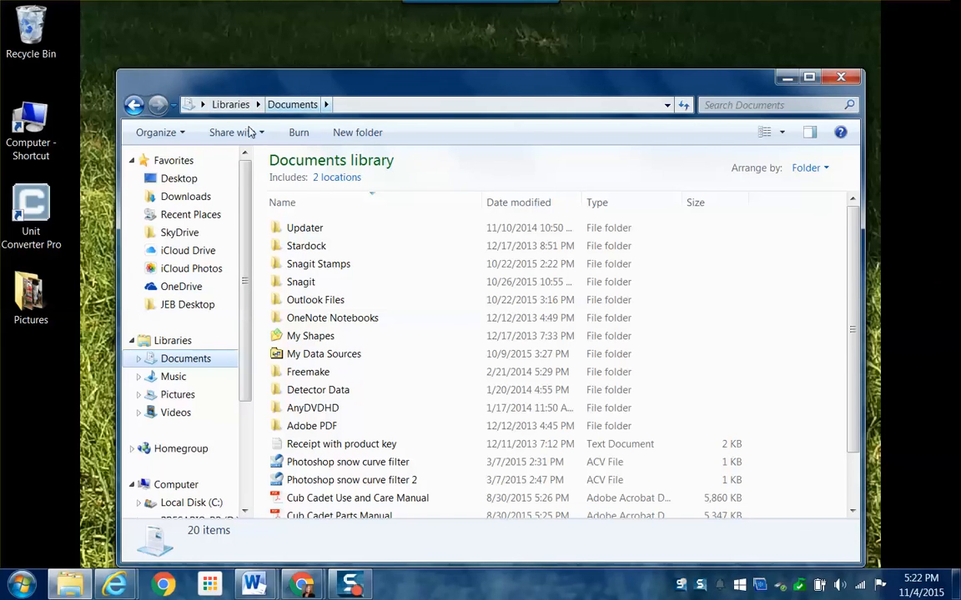
Open the JEB Desktop favorite and expand Local Disk (C:) in the folder tree to examine the folder's path.
click(176, 305)
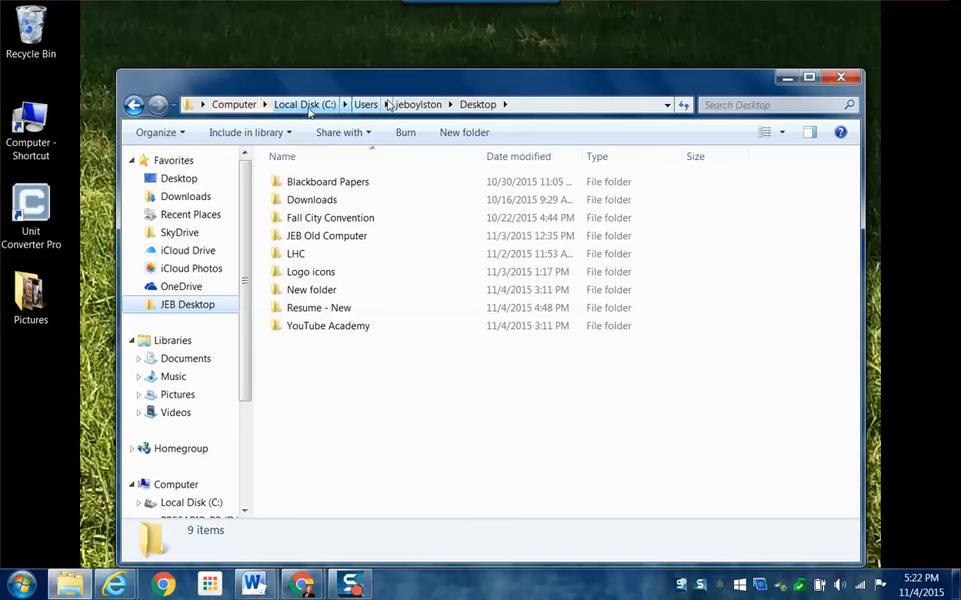
drag(248, 315, 237, 357)
scroll(128, 407, down, 2)
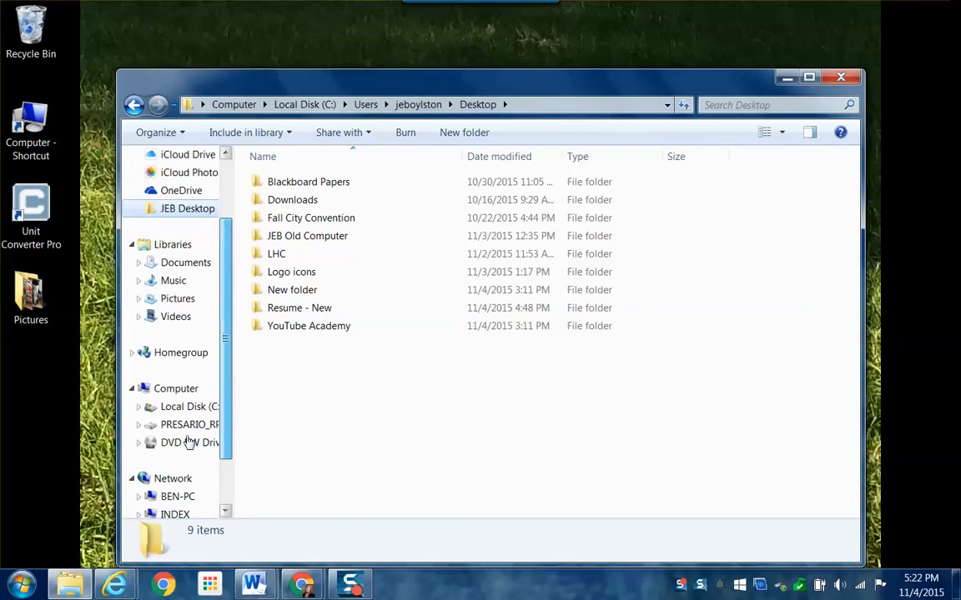
click(138, 407)
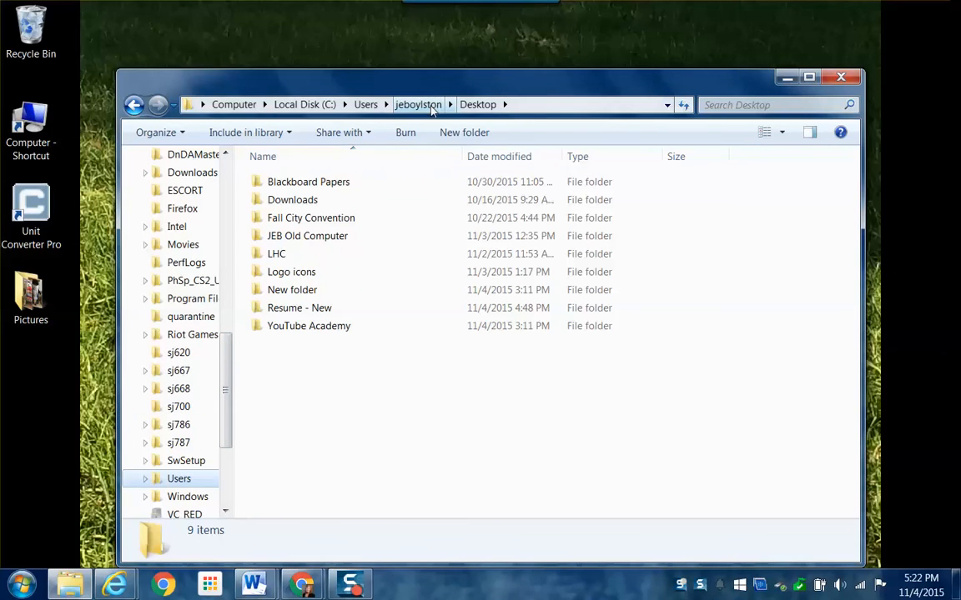
click(482, 103)
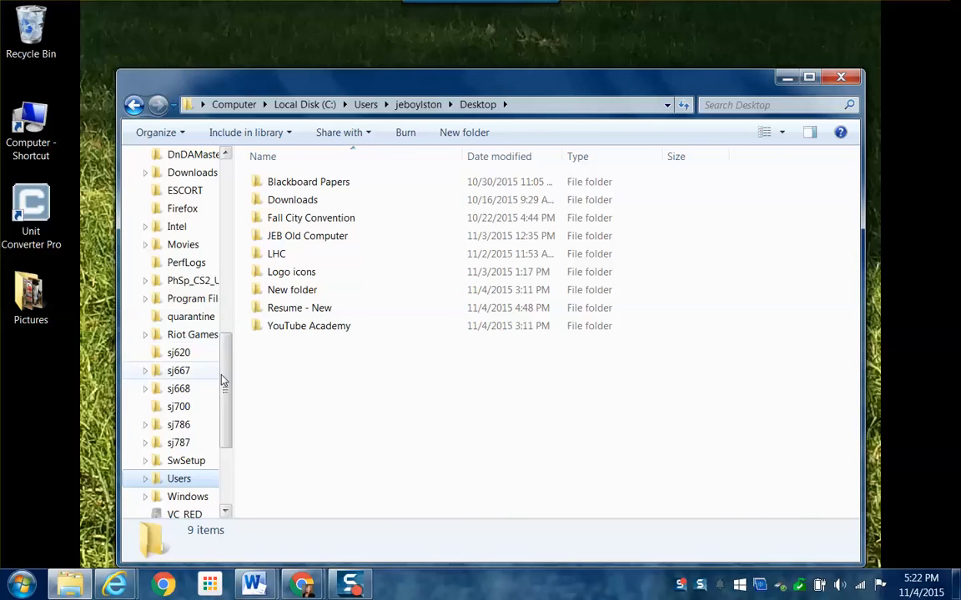
drag(223, 382, 228, 219)
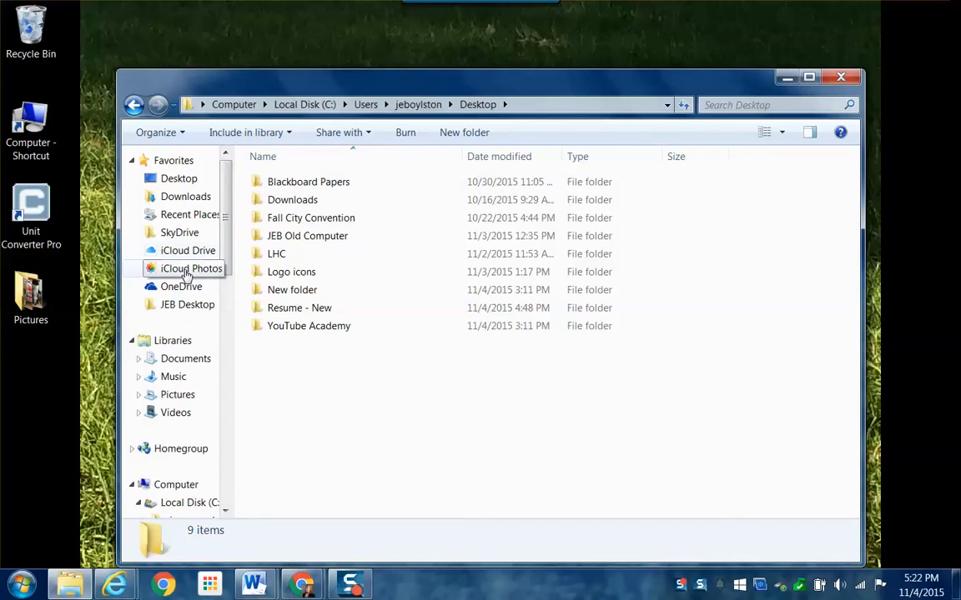
Widen the explorer's navigation pane so the full folder names fit, and minimize the window.
click(251, 309)
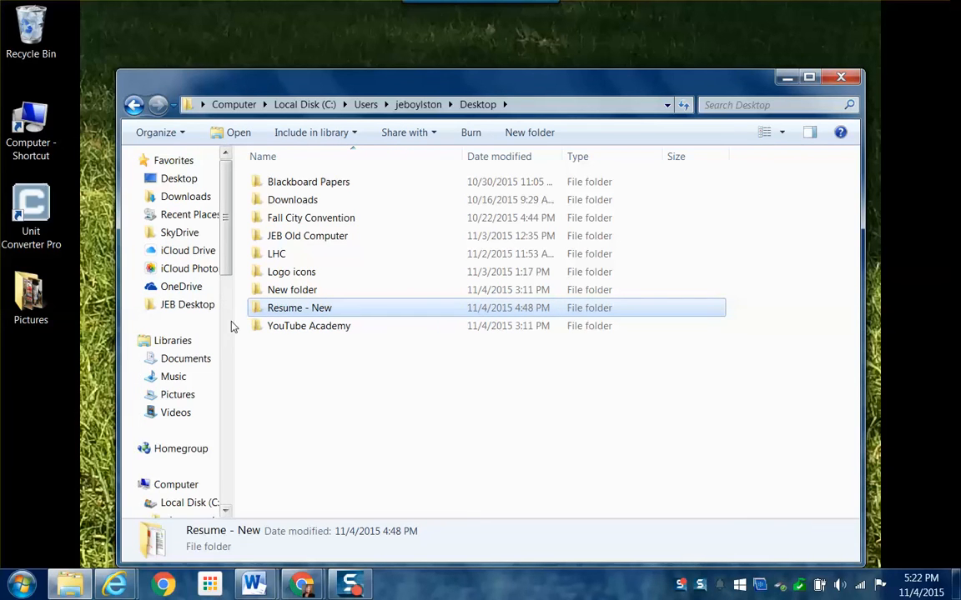
drag(238, 308, 282, 310)
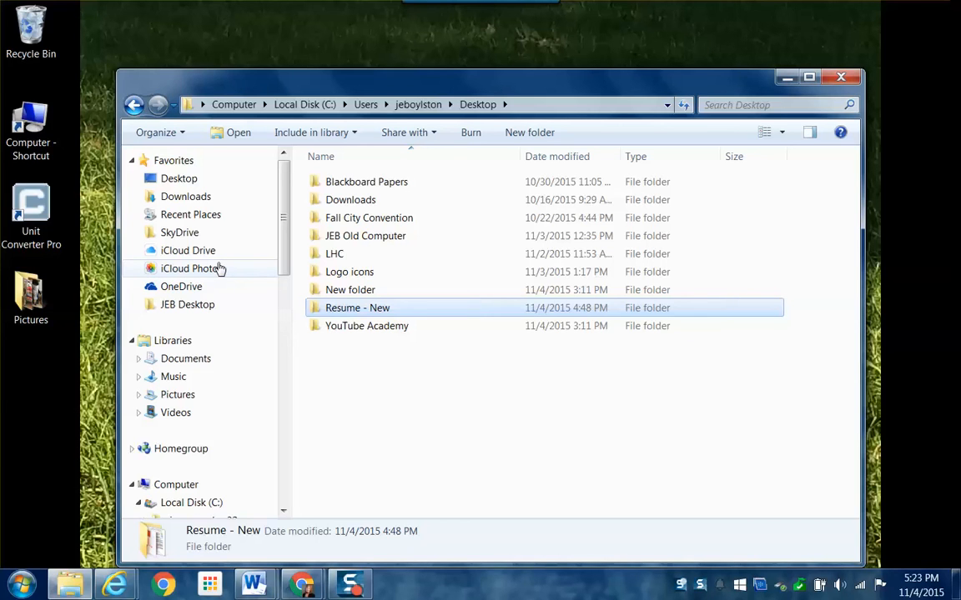
click(787, 79)
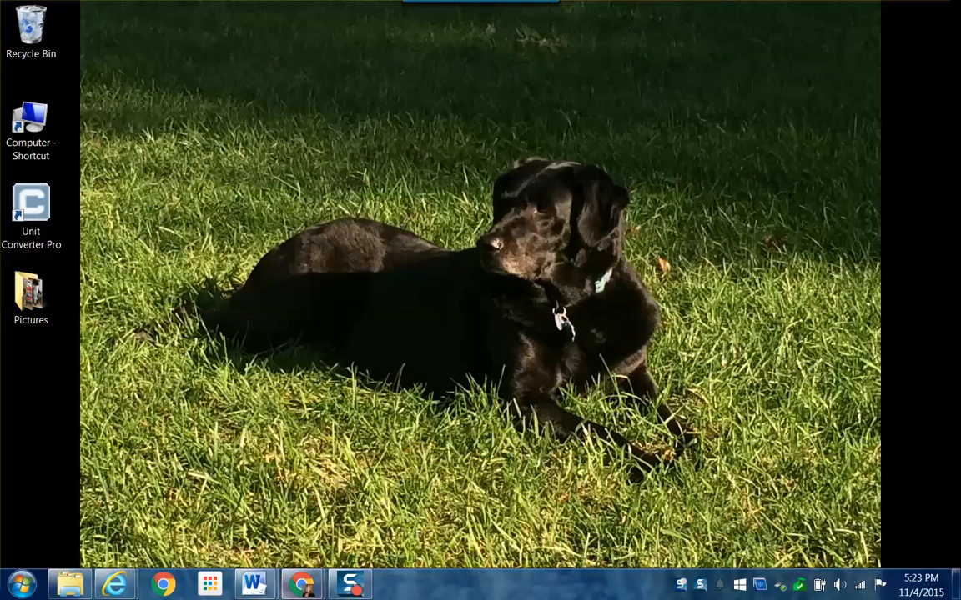
Preview the open Internet Explorer tabs, bring up the LinkedIn page, switch to the New tab page and minimize the browser.
mouse_move(121, 589)
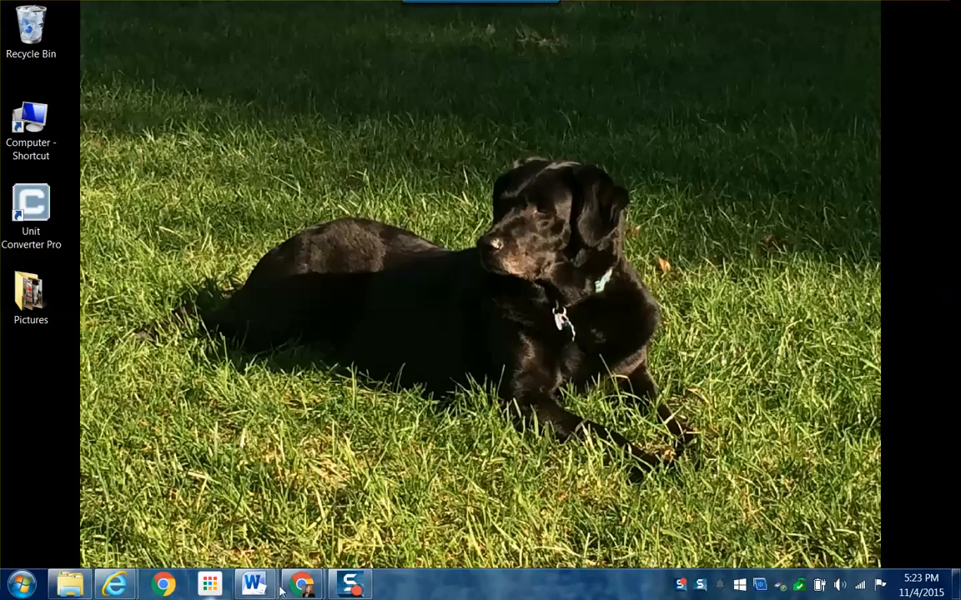
mouse_move(302, 587)
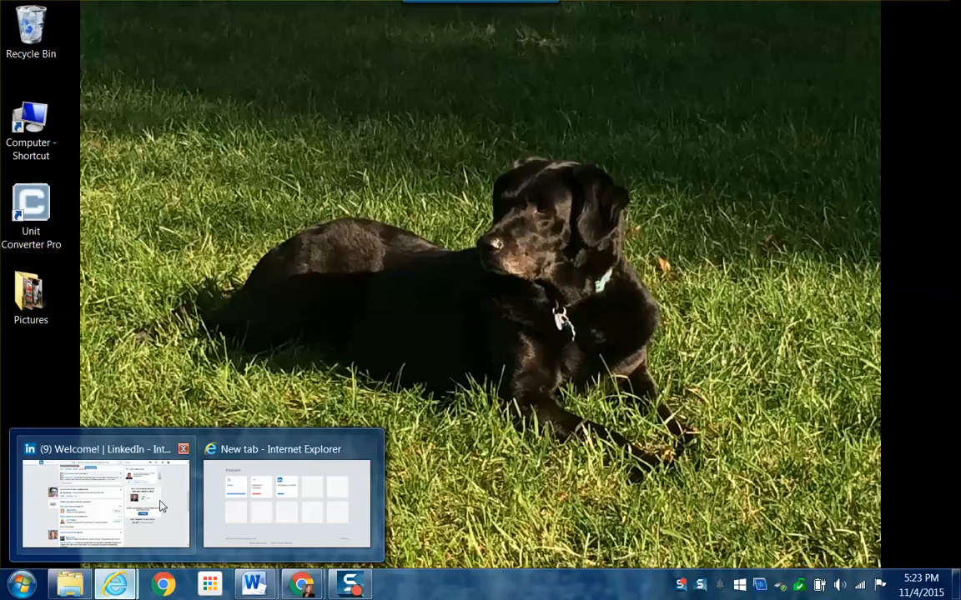
mouse_move(161, 506)
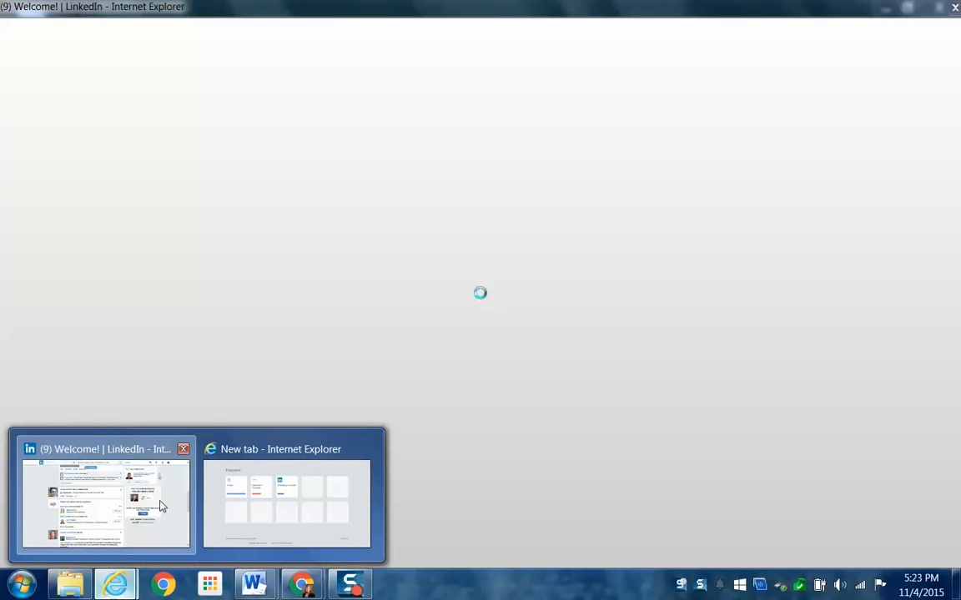
click(161, 507)
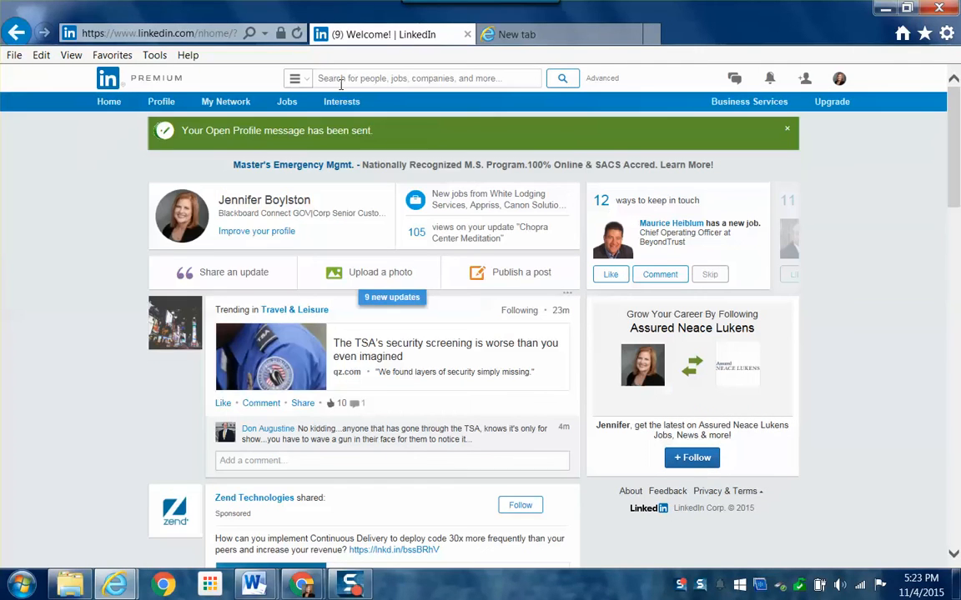
click(500, 36)
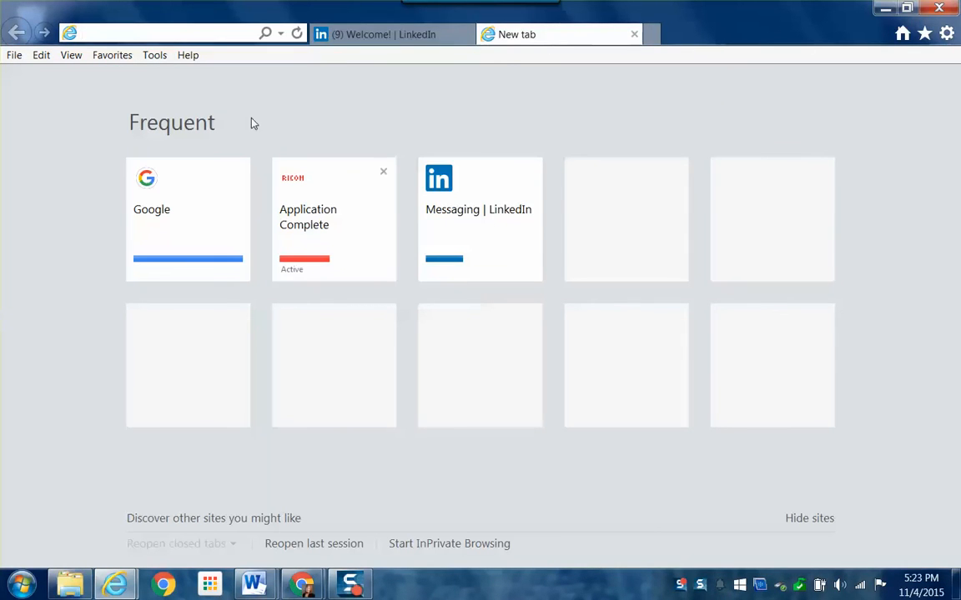
click(886, 8)
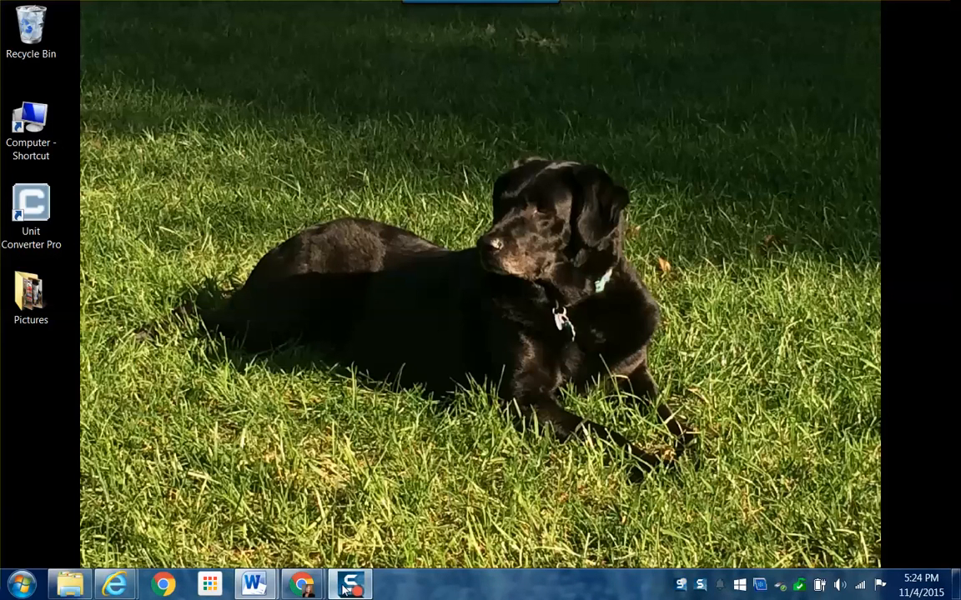
View the list of available wireless networks from the notification area and close it.
mouse_move(354, 584)
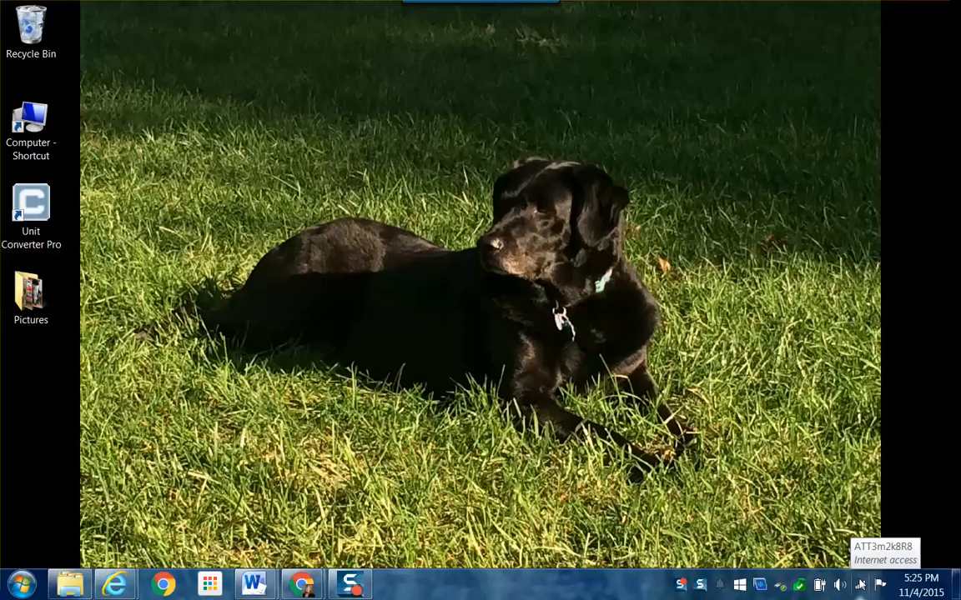
click(859, 583)
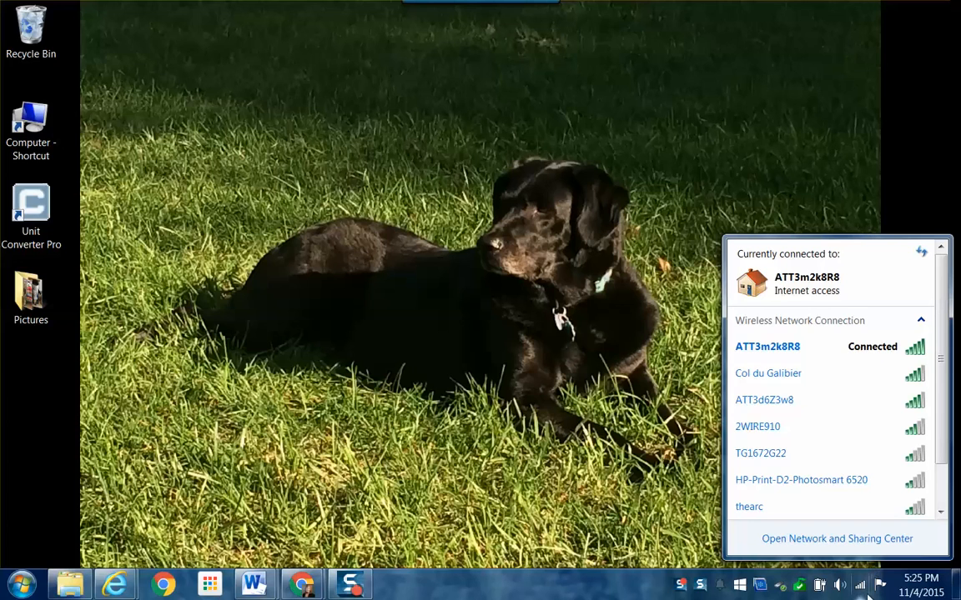
click(865, 593)
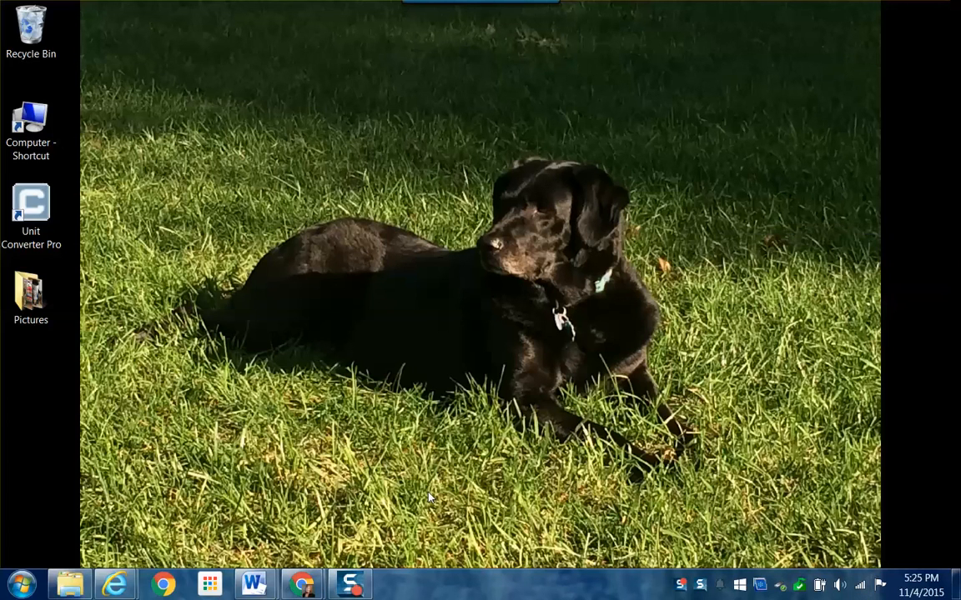